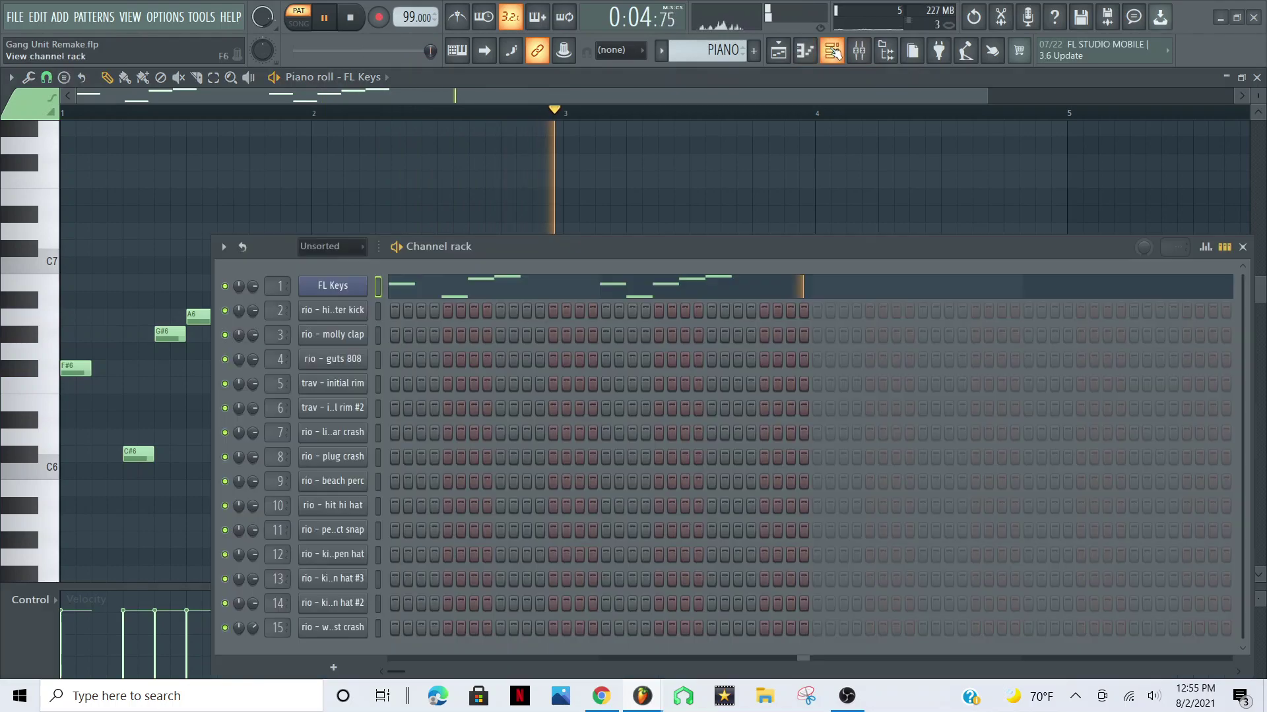
Bring up the FL Keys instrument, and close the channel rack to view the PIANO pattern's notes in the piano roll
{"action": "left_click", "coordinate": [348, 289]}
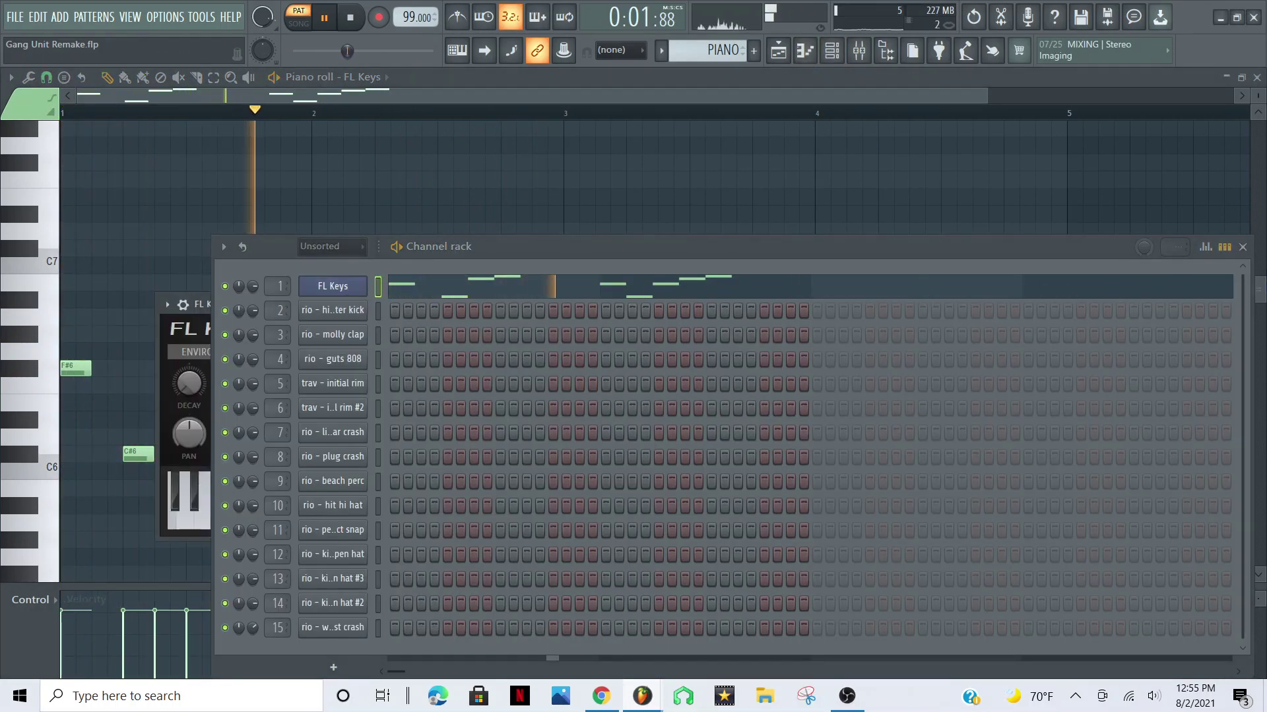
{"action": "left_click", "coordinate": [1242, 247]}
{"action": "left_click", "coordinate": [551, 304]}
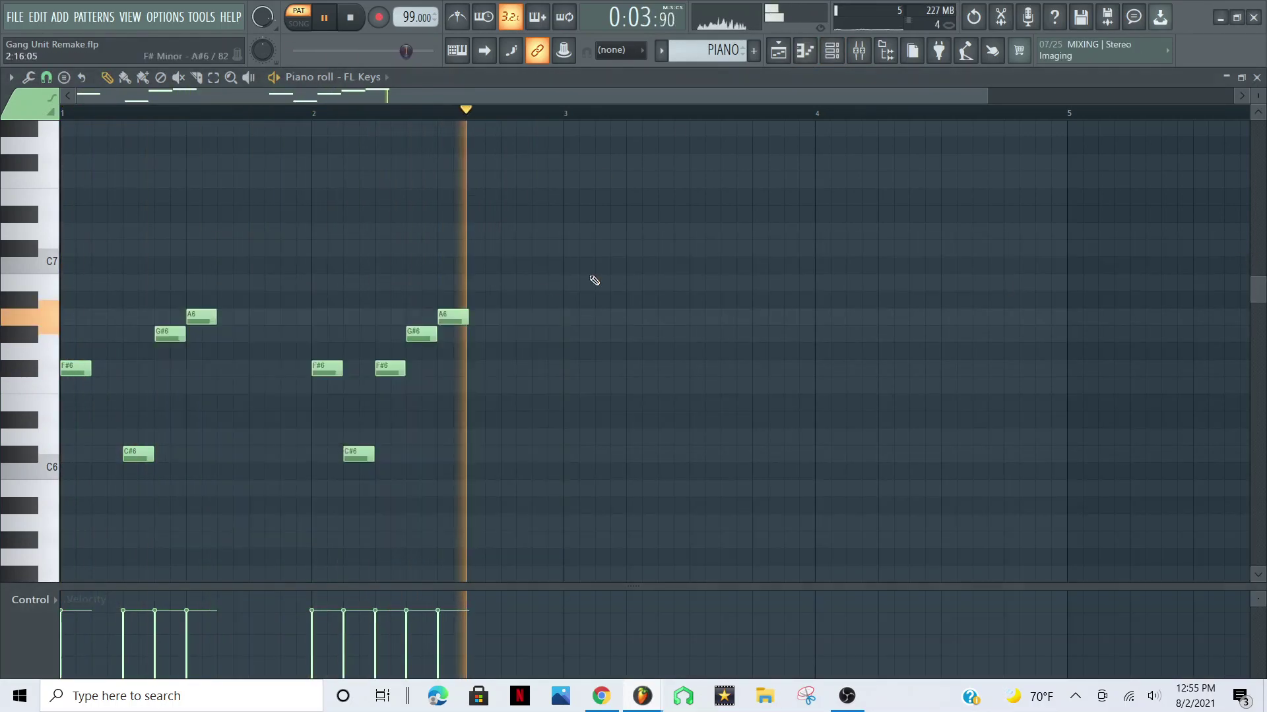
Inspect the Fruity Reeverb 2 and Fruity soft clipper effects on the FL Keys mixer track
{"action": "left_click", "coordinate": [859, 52]}
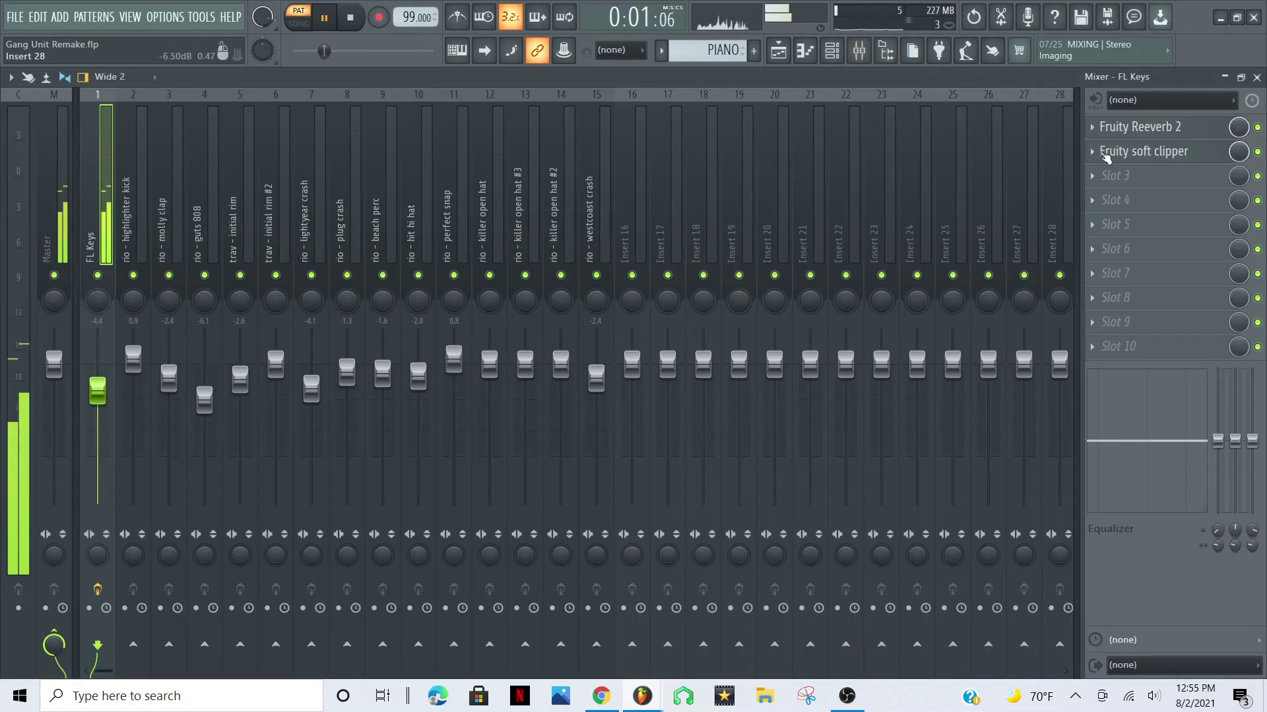
{"action": "left_click", "coordinate": [1163, 130]}
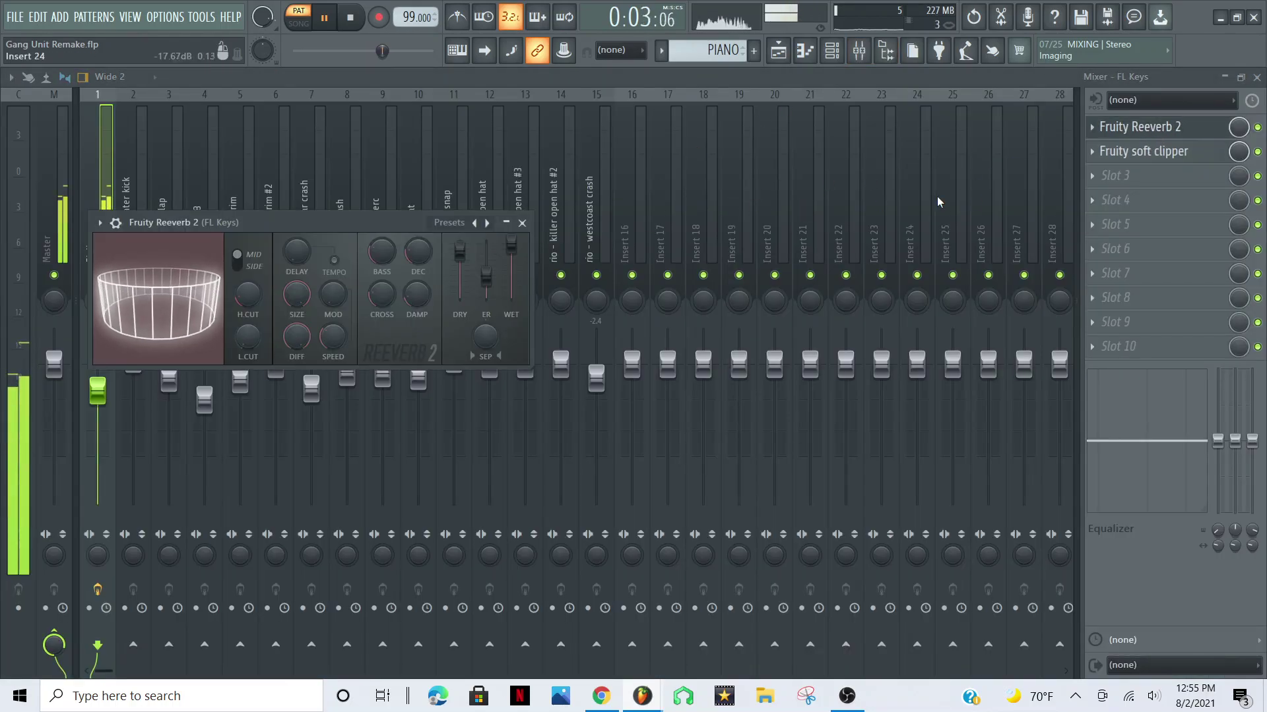
{"action": "left_click", "coordinate": [1180, 155]}
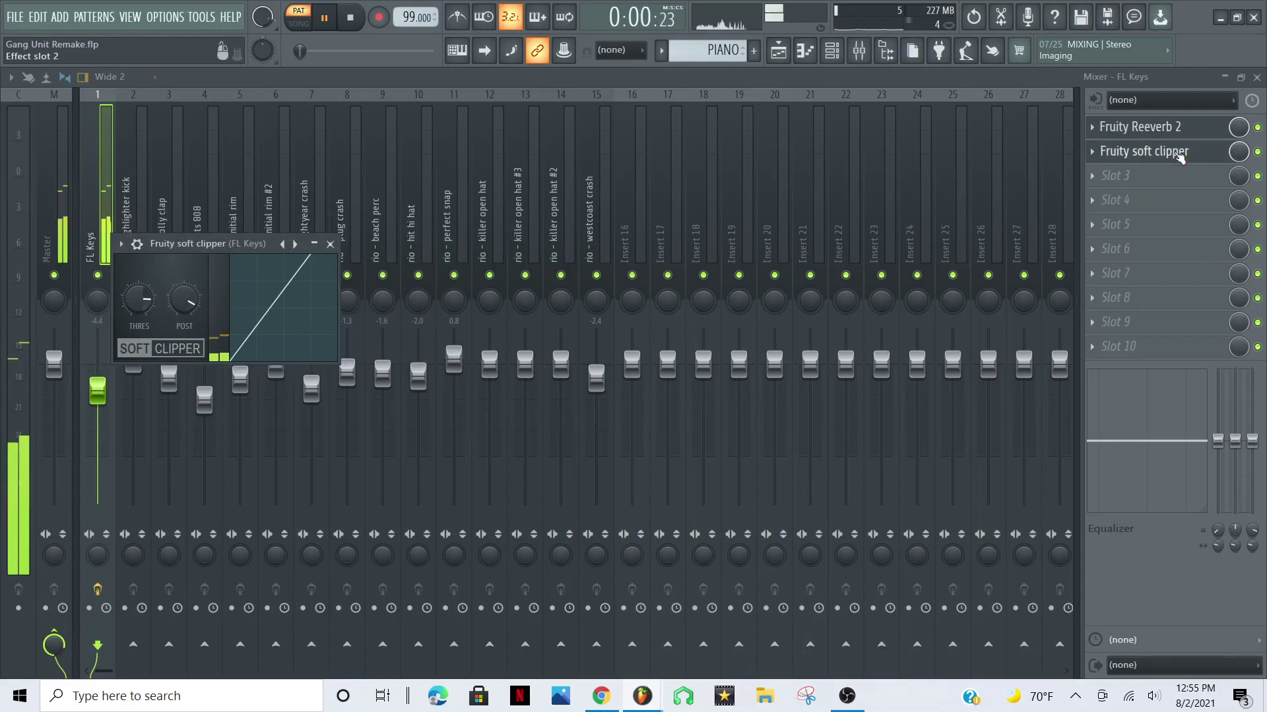
Open the PIANO #2 pattern from the playlist and play its notes in the piano roll
{"action": "left_click", "coordinate": [782, 56]}
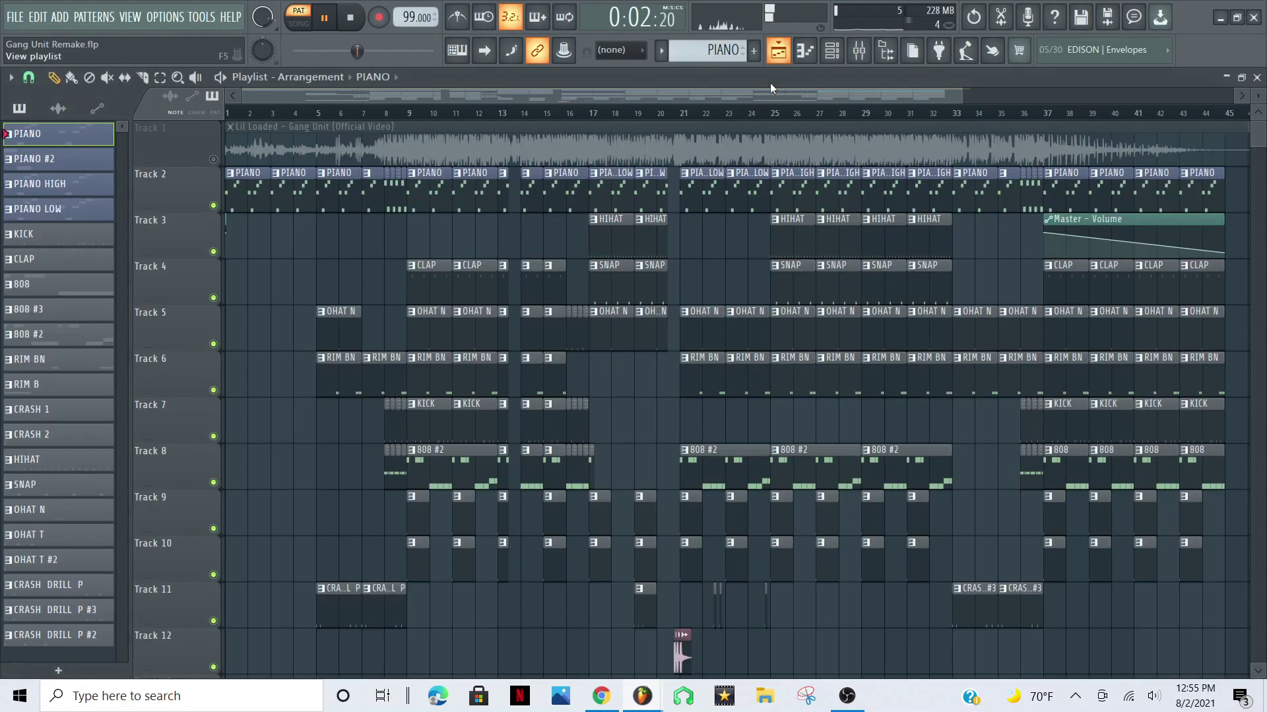
{"action": "double_click", "coordinate": [71, 162]}
{"action": "key", "text": "space"}
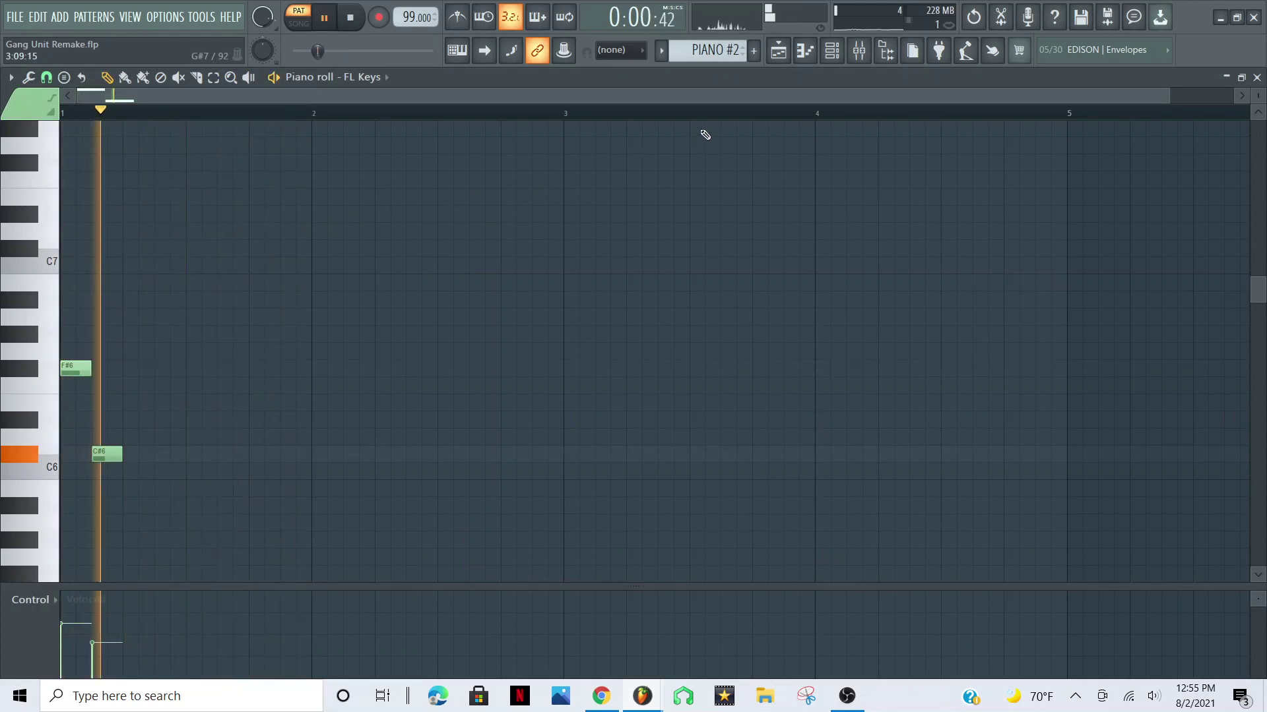
{"action": "key", "text": "space"}
Switch to the PIANO HIGH pattern and play back its melody
{"action": "left_click", "coordinate": [724, 52]}
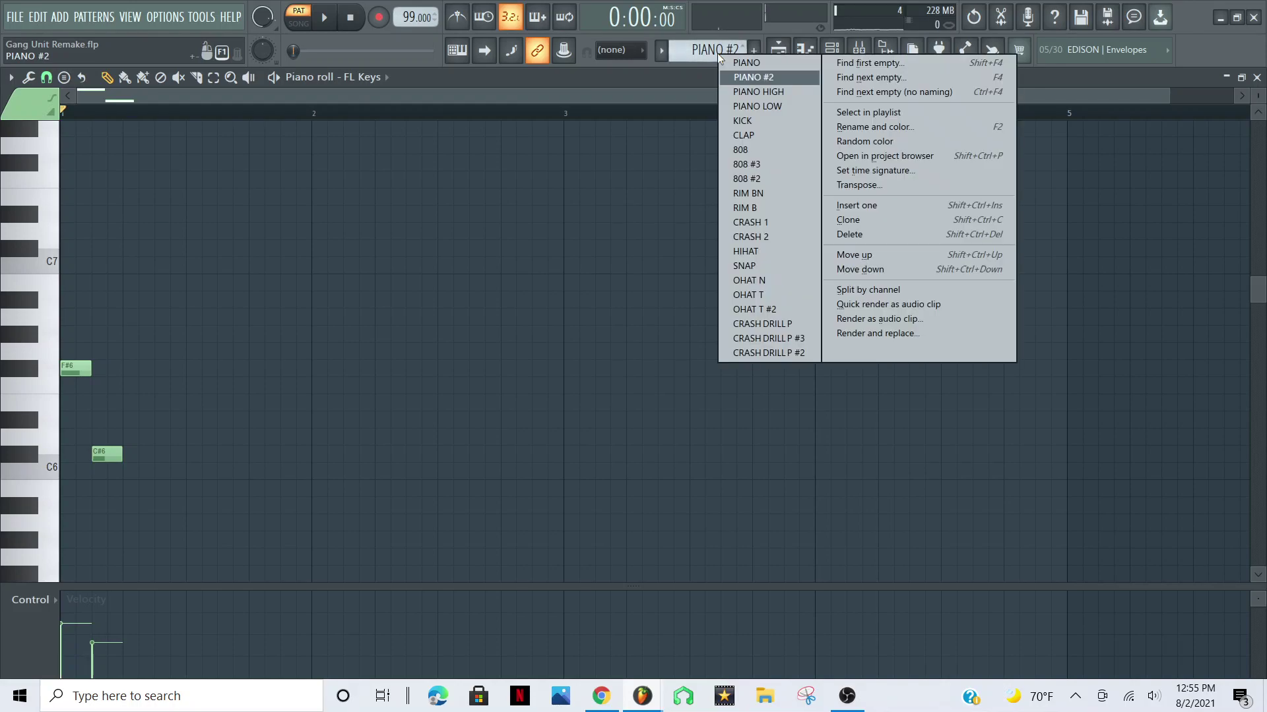
{"action": "left_click", "coordinate": [756, 92]}
{"action": "scroll", "coordinate": [391, 311], "scroll_direction": "up", "scroll_amount": 3}
{"action": "key", "text": "space"}
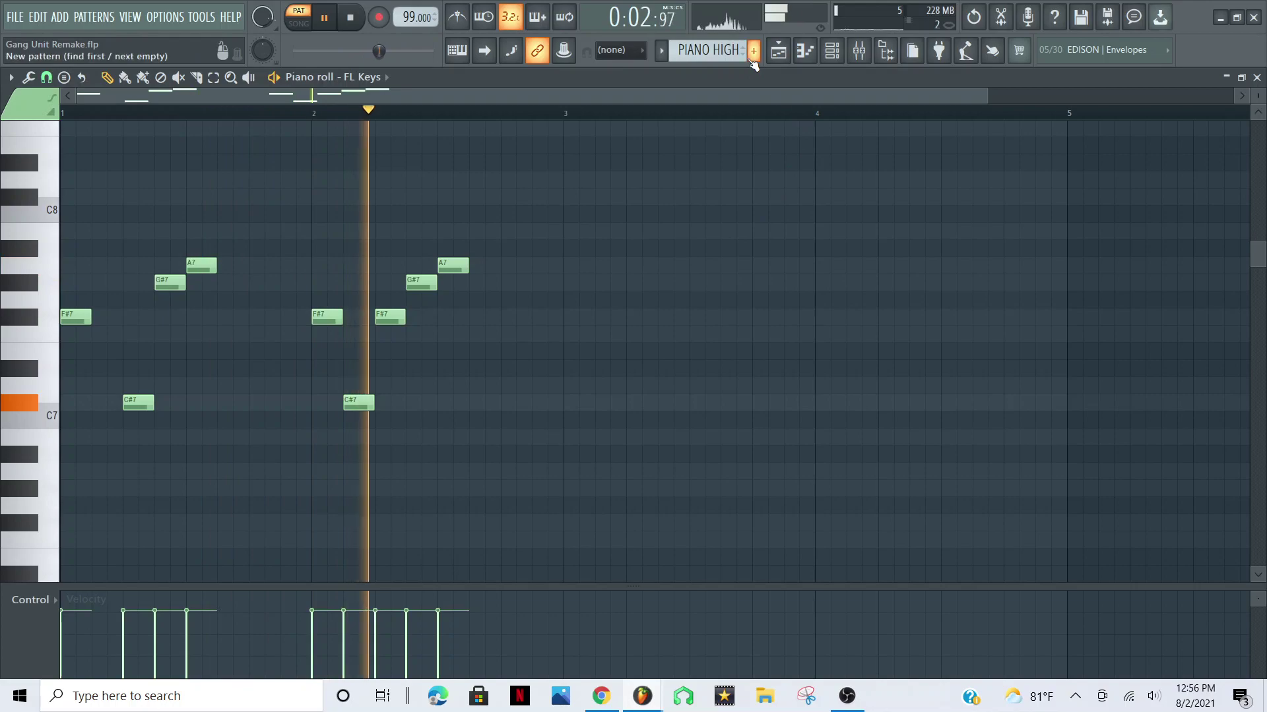
{"action": "key", "text": "space"}
Switch to the PIANO LOW pattern and play its melody while adjusting the system volume to 22
{"action": "left_click", "coordinate": [727, 54]}
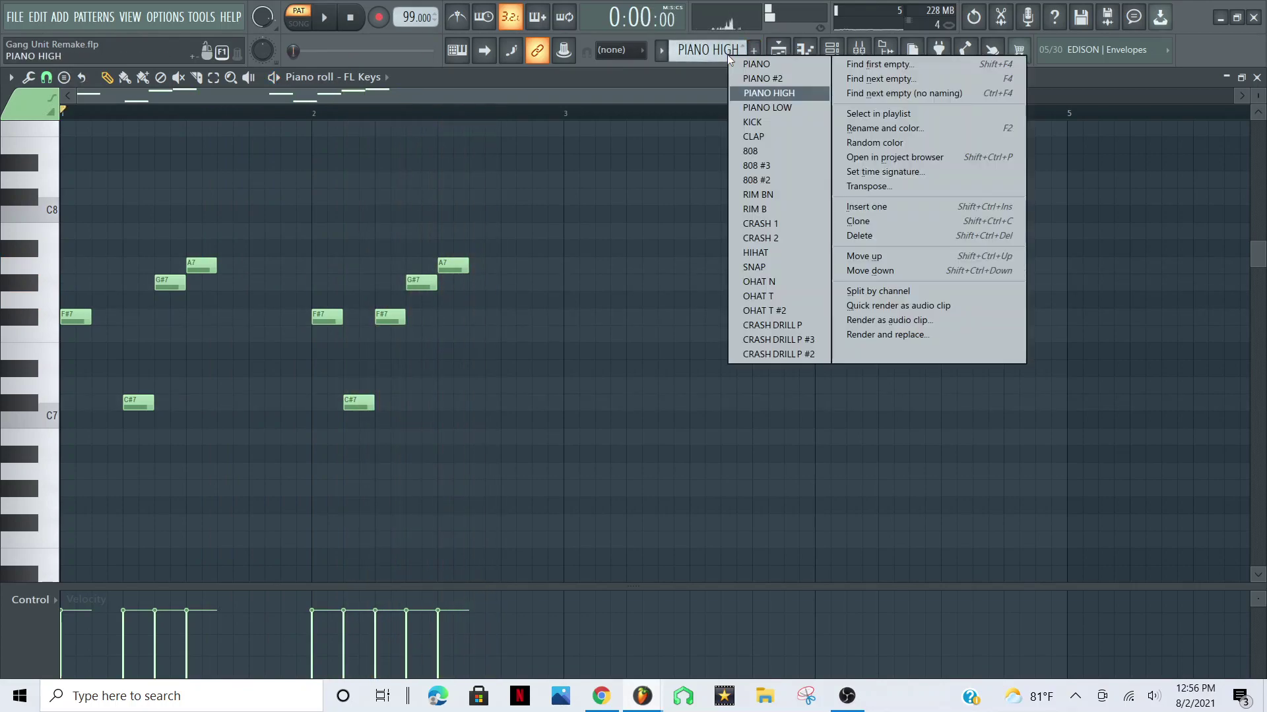
{"action": "left_click", "coordinate": [753, 101]}
{"action": "scroll", "coordinate": [509, 291], "scroll_direction": "down", "scroll_amount": 8}
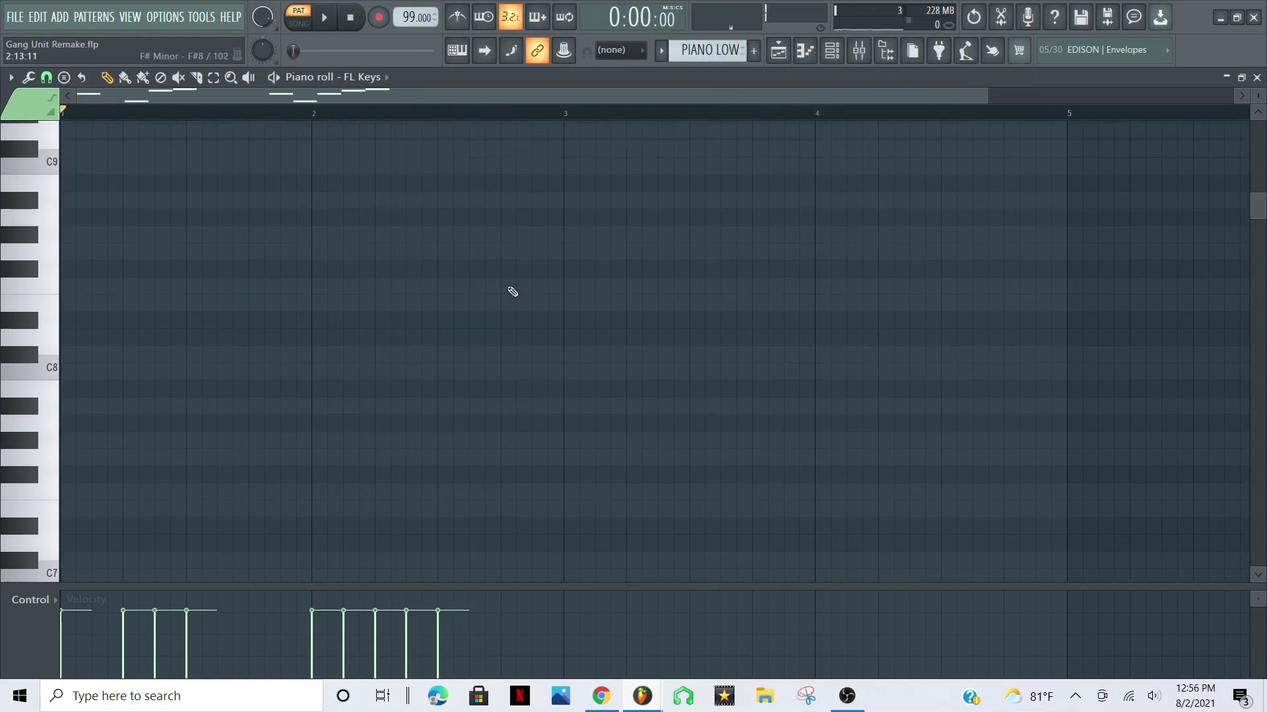
{"action": "key", "text": "space"}
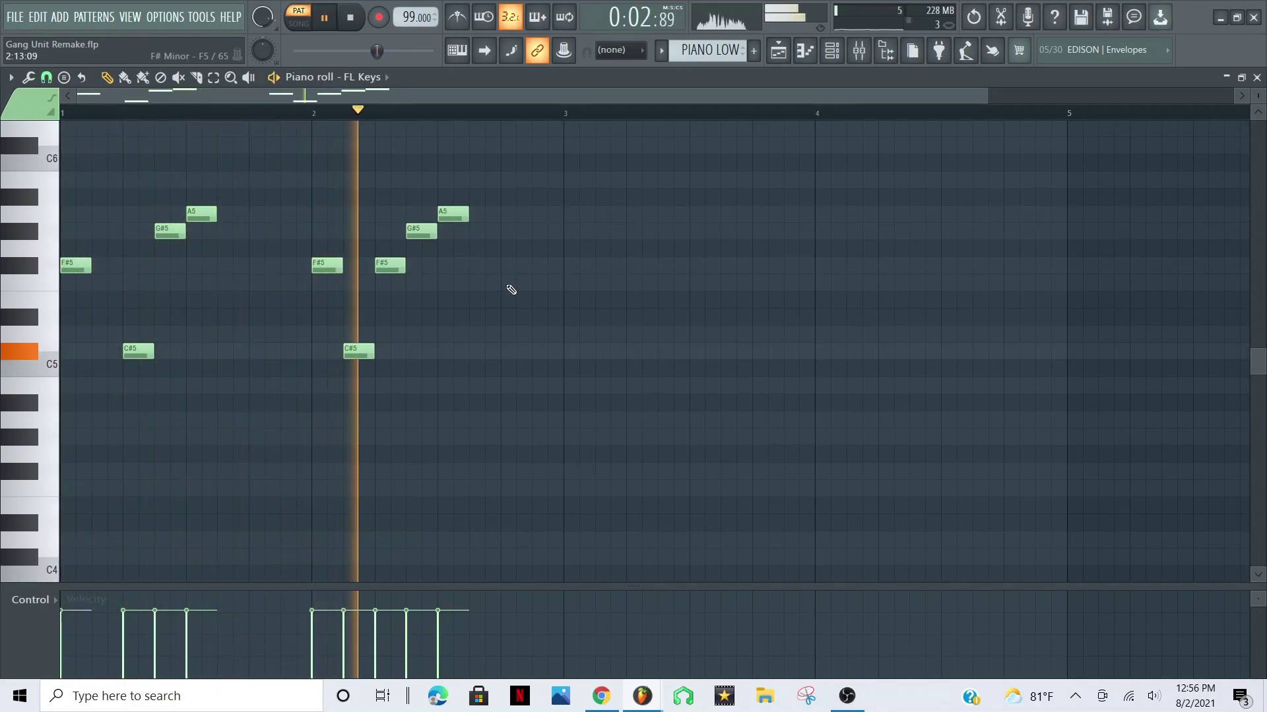
{"action": "key", "text": "XF86AudioLowerVolume"}
{"action": "key", "text": "XF86AudioRaiseVolume"}
{"action": "key", "text": "XF86AudioRaiseVolume"}
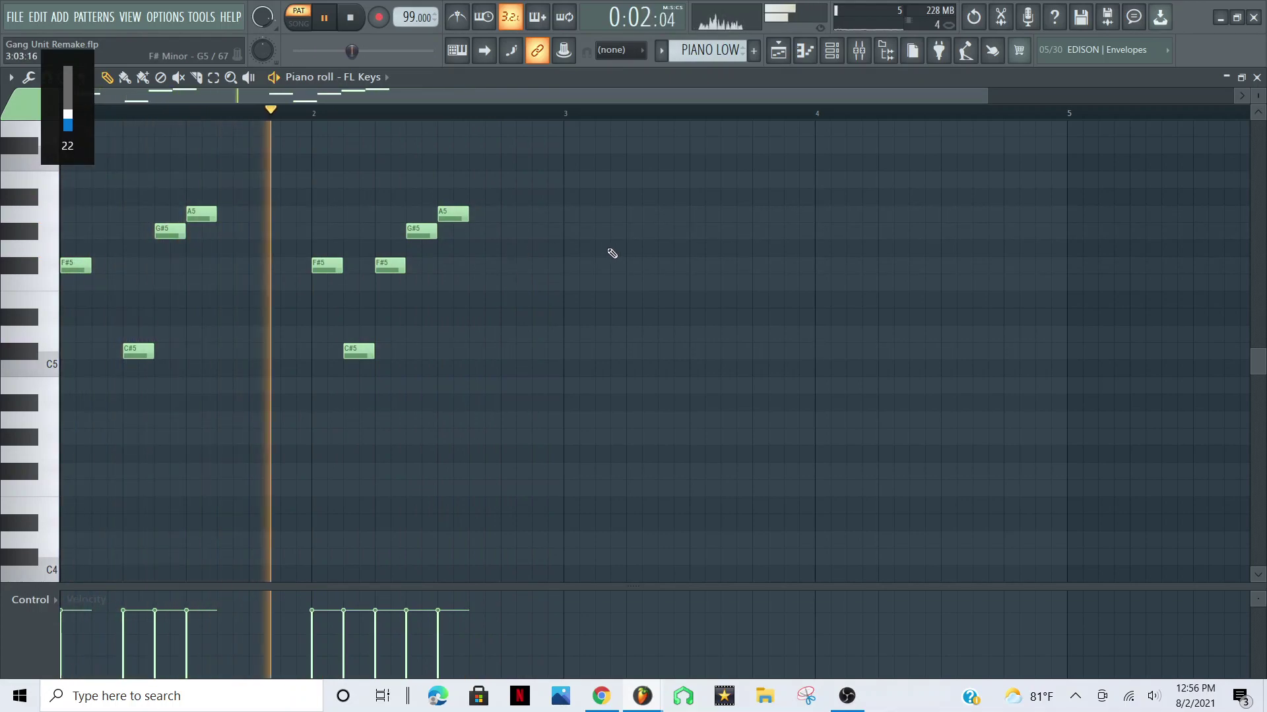
{"action": "key", "text": "space"}
Play the KICK pattern and set the project tempo to 100 BPM
{"action": "left_click", "coordinate": [710, 50]}
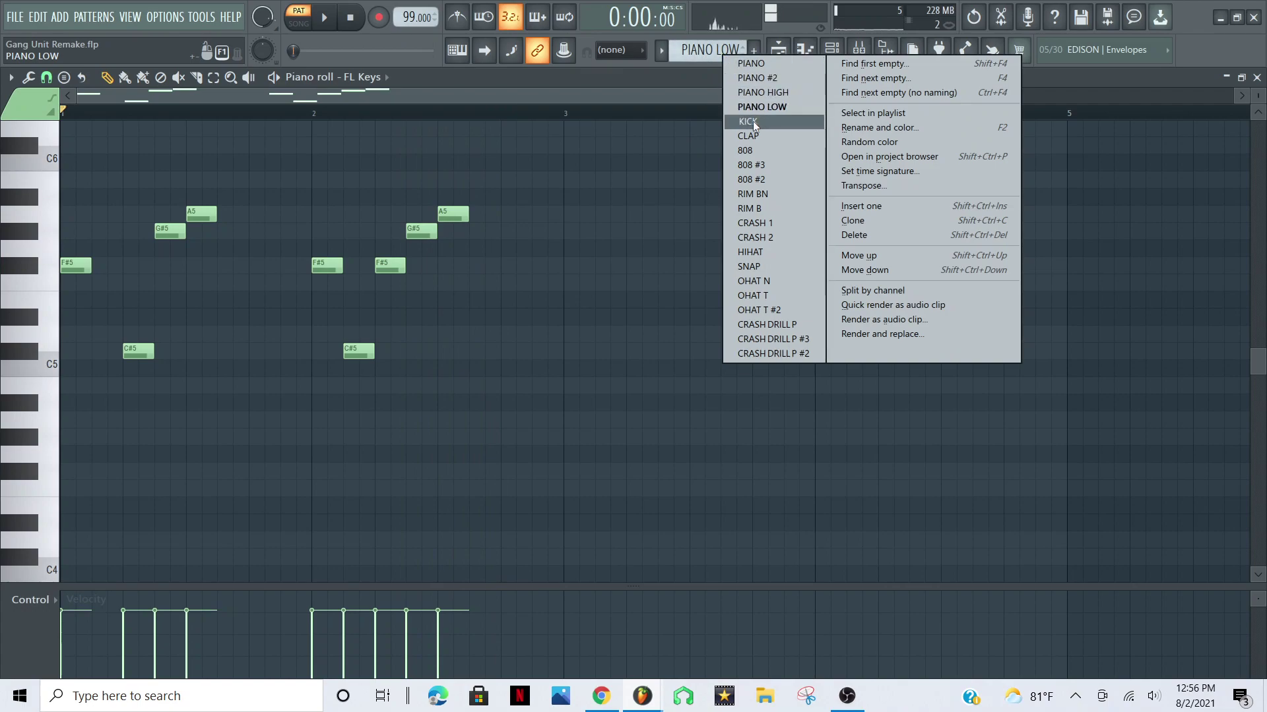
{"action": "left_click", "coordinate": [756, 124]}
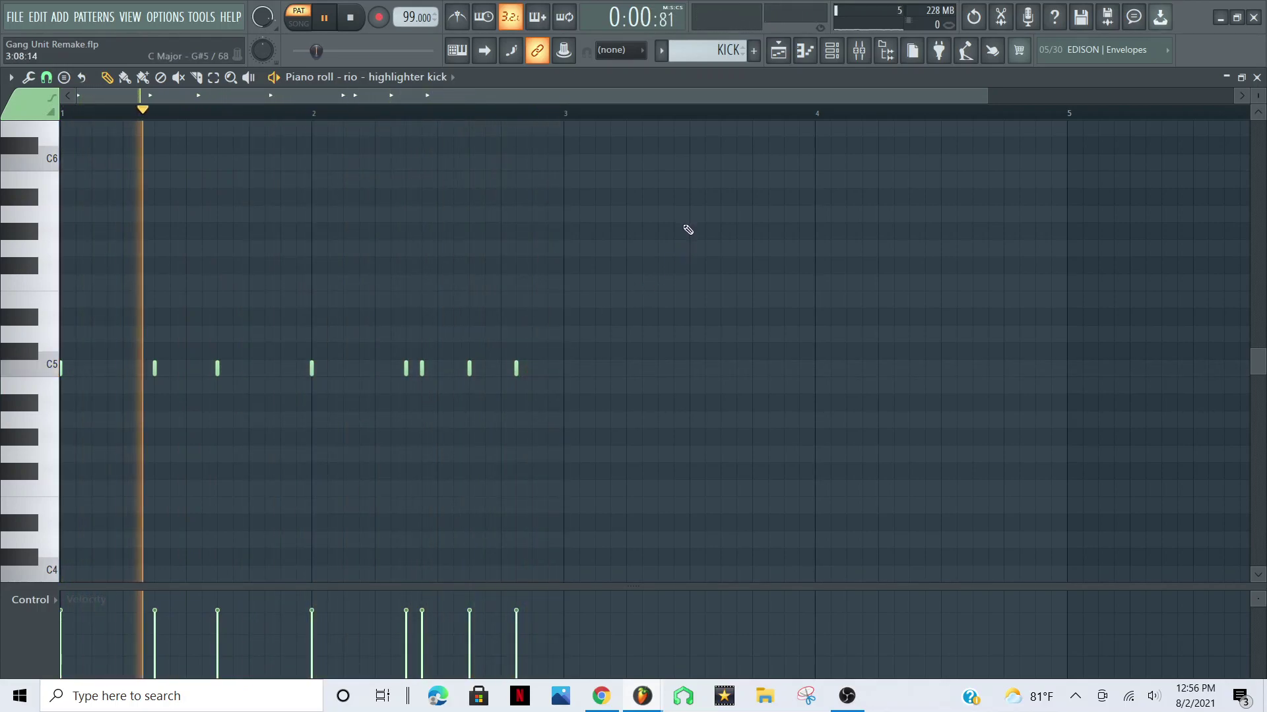
{"action": "scroll", "coordinate": [410, 20], "scroll_direction": "up", "scroll_amount": 1}
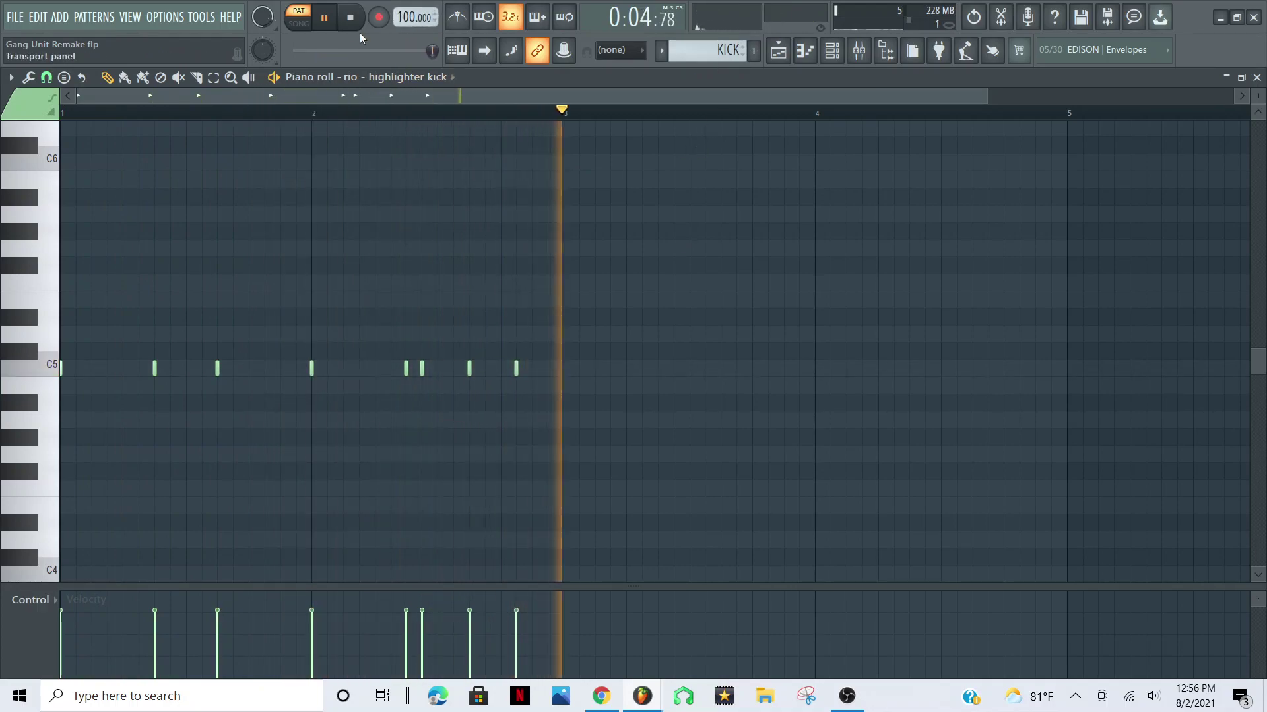
Play the CLAP pattern, and play the 808 pattern with its bass notes in view
{"action": "left_click", "coordinate": [723, 57]}
{"action": "left_click", "coordinate": [768, 131]}
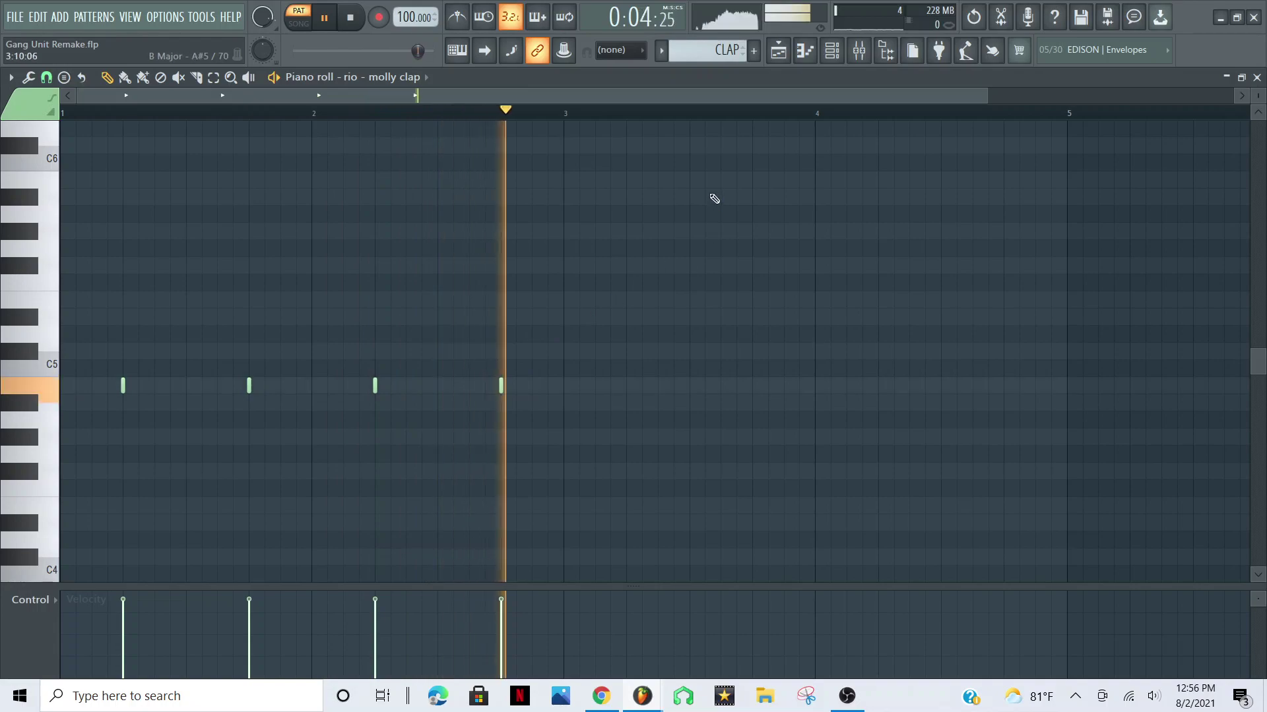
{"action": "left_click", "coordinate": [744, 55]}
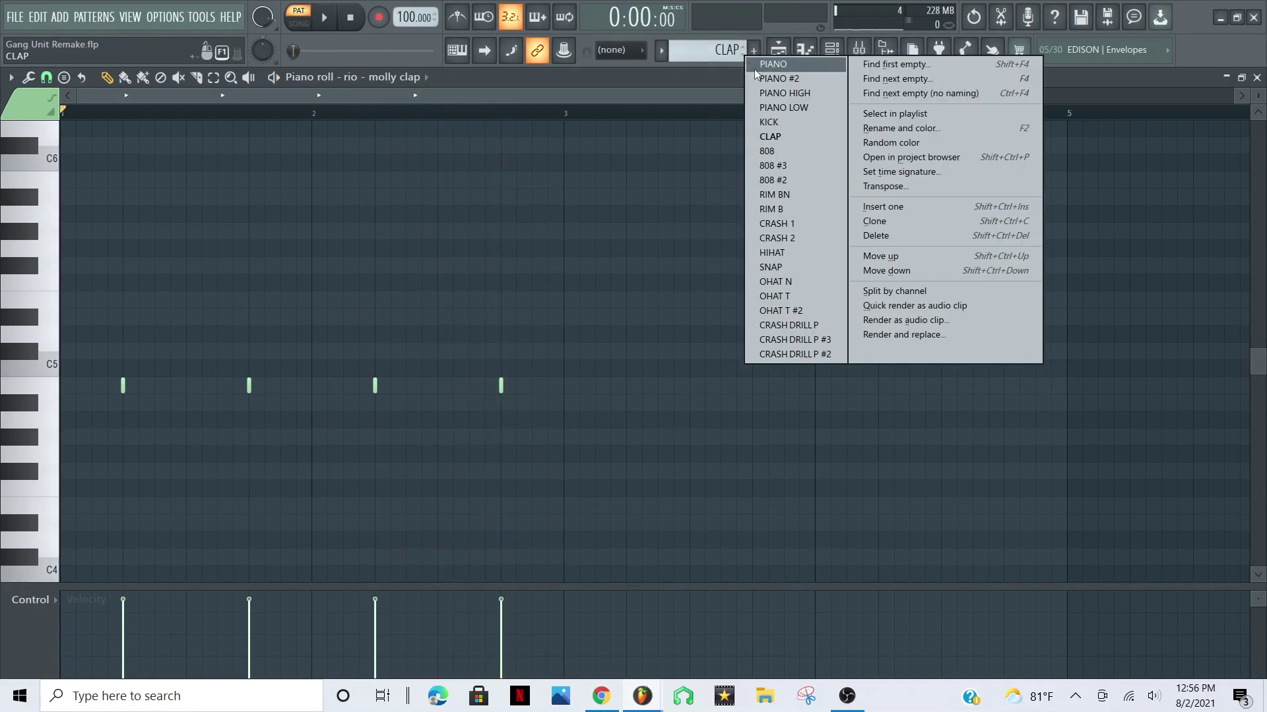
{"action": "left_click", "coordinate": [795, 157]}
{"action": "scroll", "coordinate": [423, 274], "scroll_direction": "up", "scroll_amount": 5}
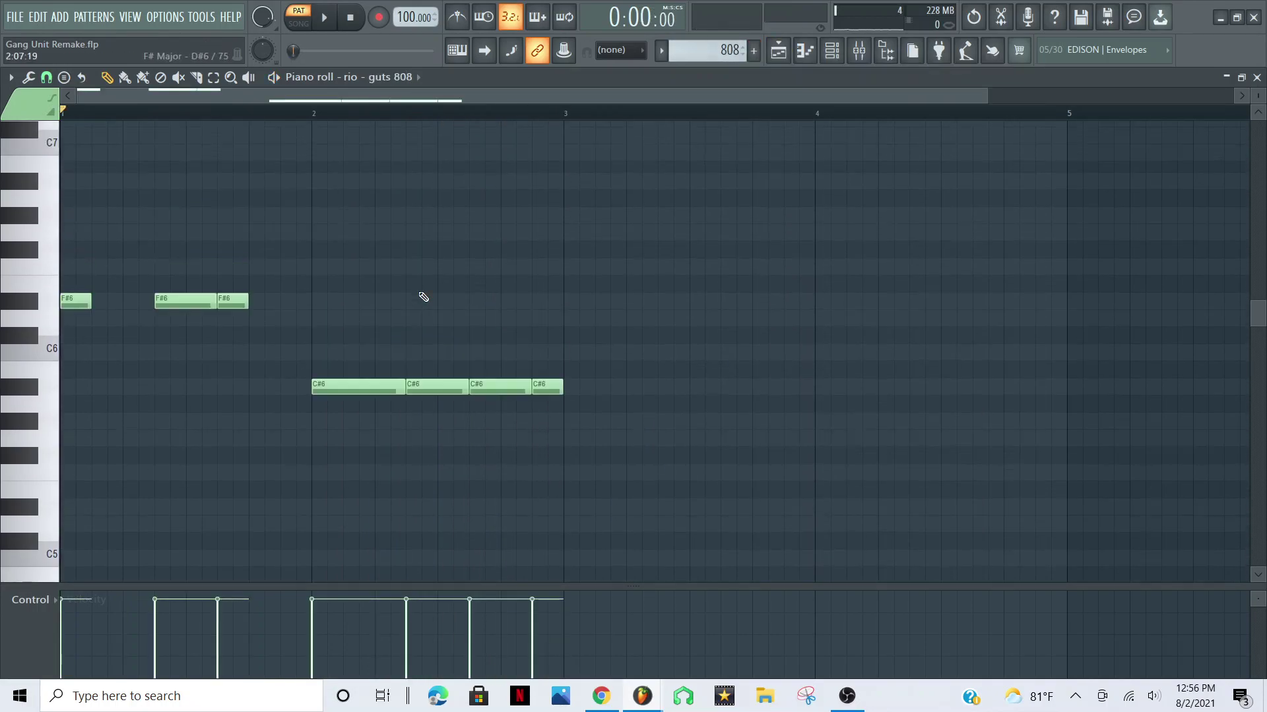
{"action": "key", "text": "space"}
{"action": "scroll", "coordinate": [422, 294], "scroll_direction": "down", "scroll_amount": 2}
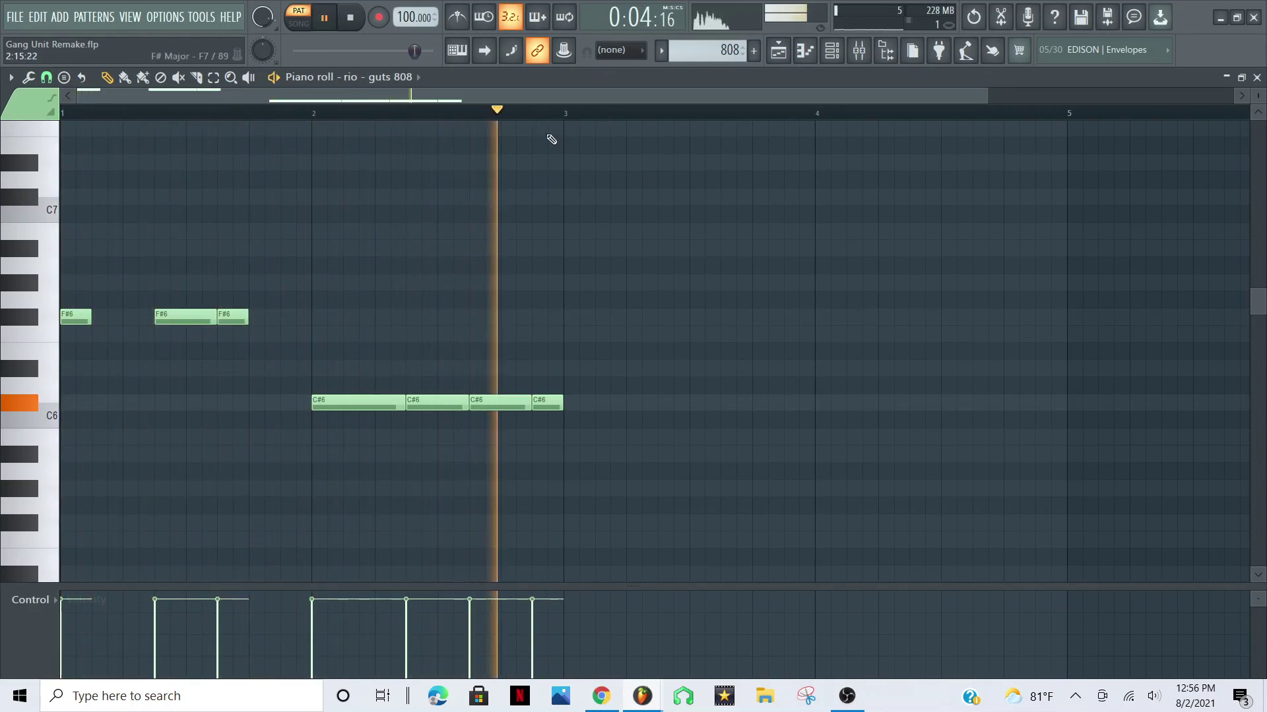
Play the 808 #3 pattern and the four-bar 808 #2 pattern in the piano roll
{"action": "left_click", "coordinate": [718, 53]}
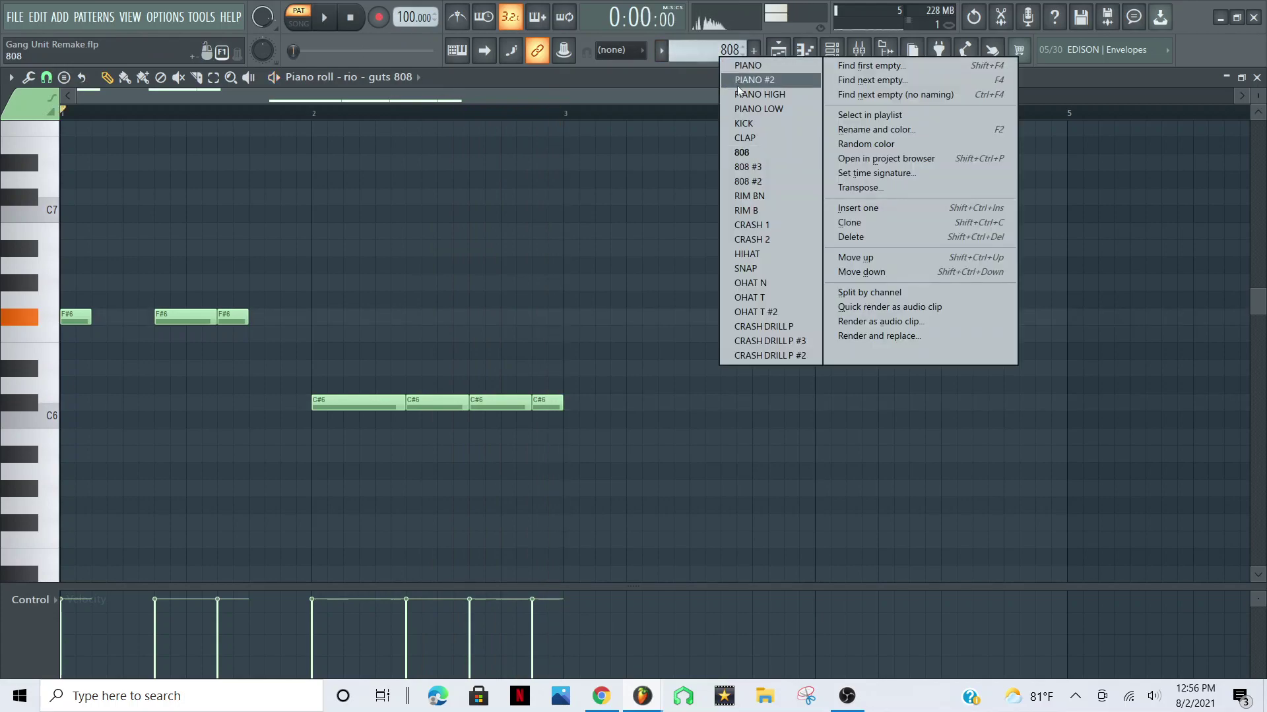
{"action": "left_click", "coordinate": [749, 167]}
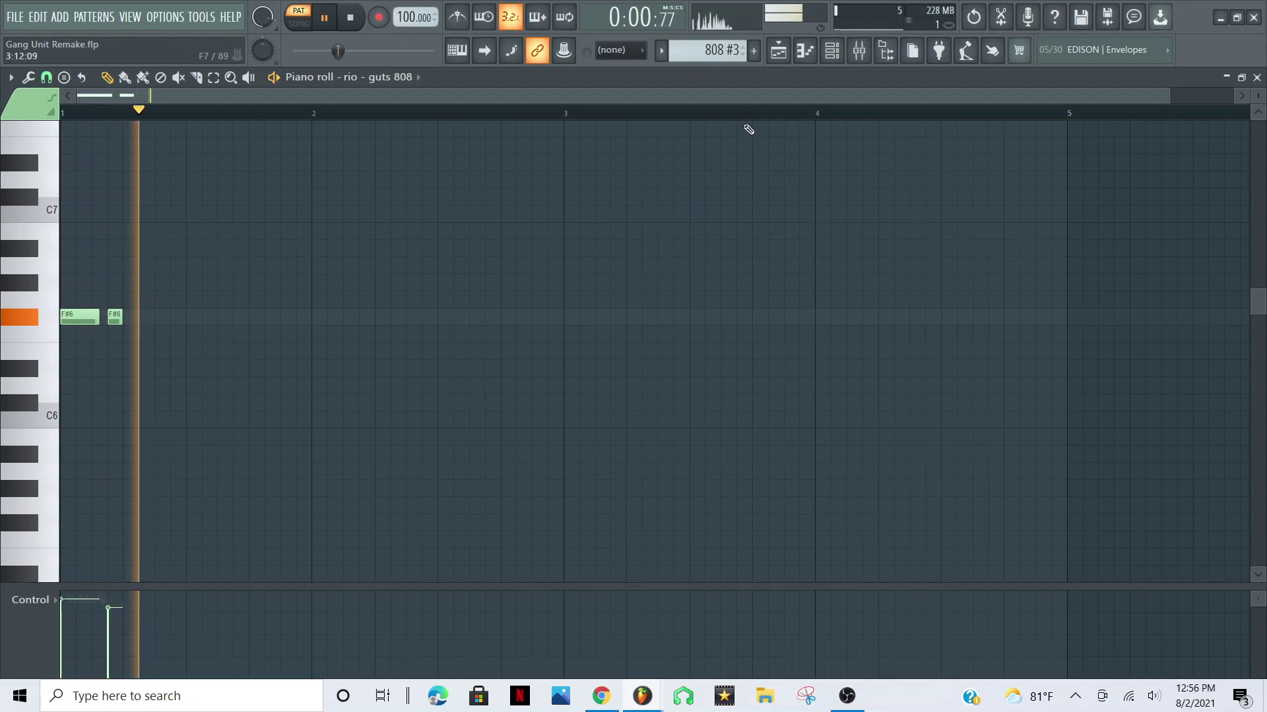
{"action": "left_click", "coordinate": [716, 46]}
{"action": "left_click", "coordinate": [777, 162]}
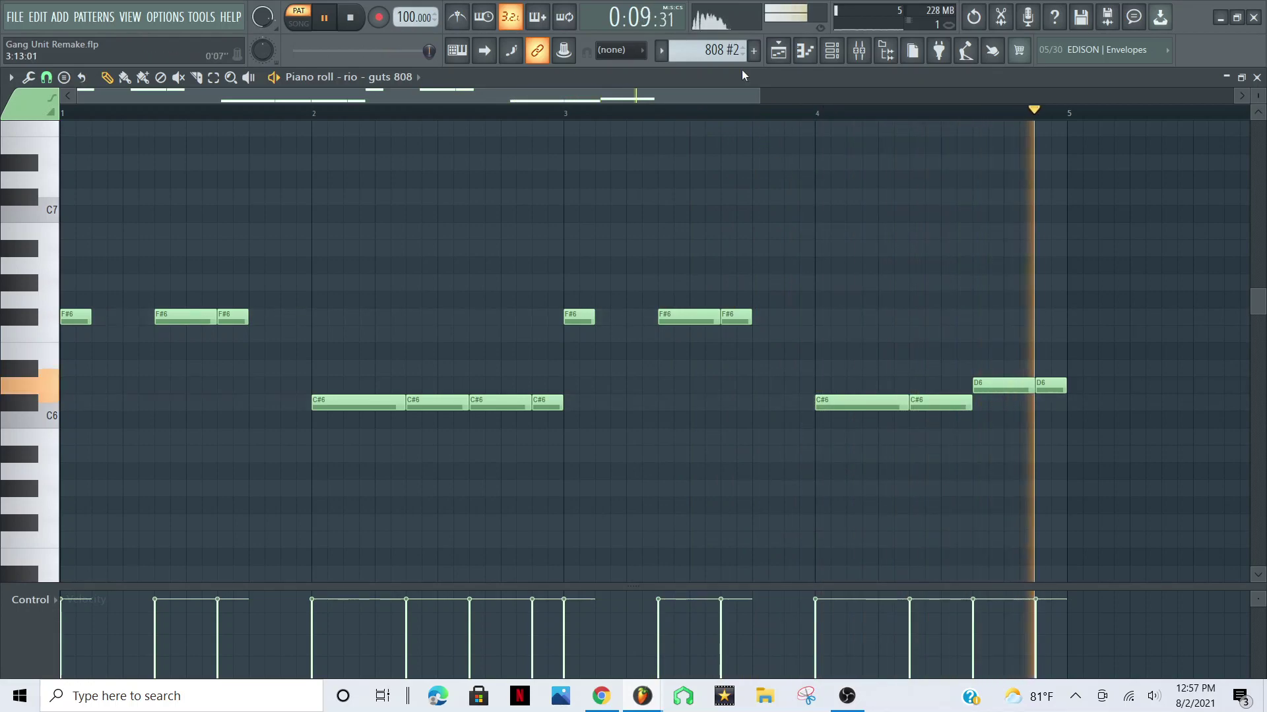
Play the two rim patterns, RIM BN and RIM B, and view their notes
{"action": "left_click", "coordinate": [726, 50]}
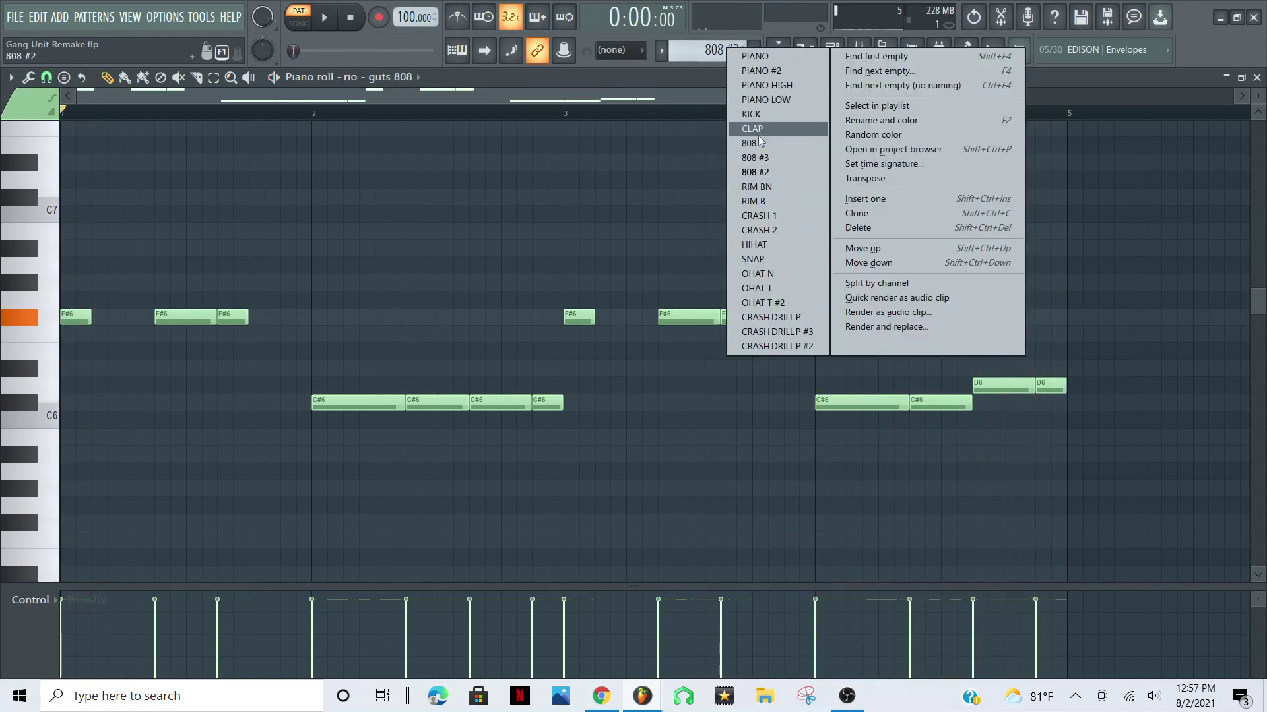
{"action": "left_click", "coordinate": [767, 186]}
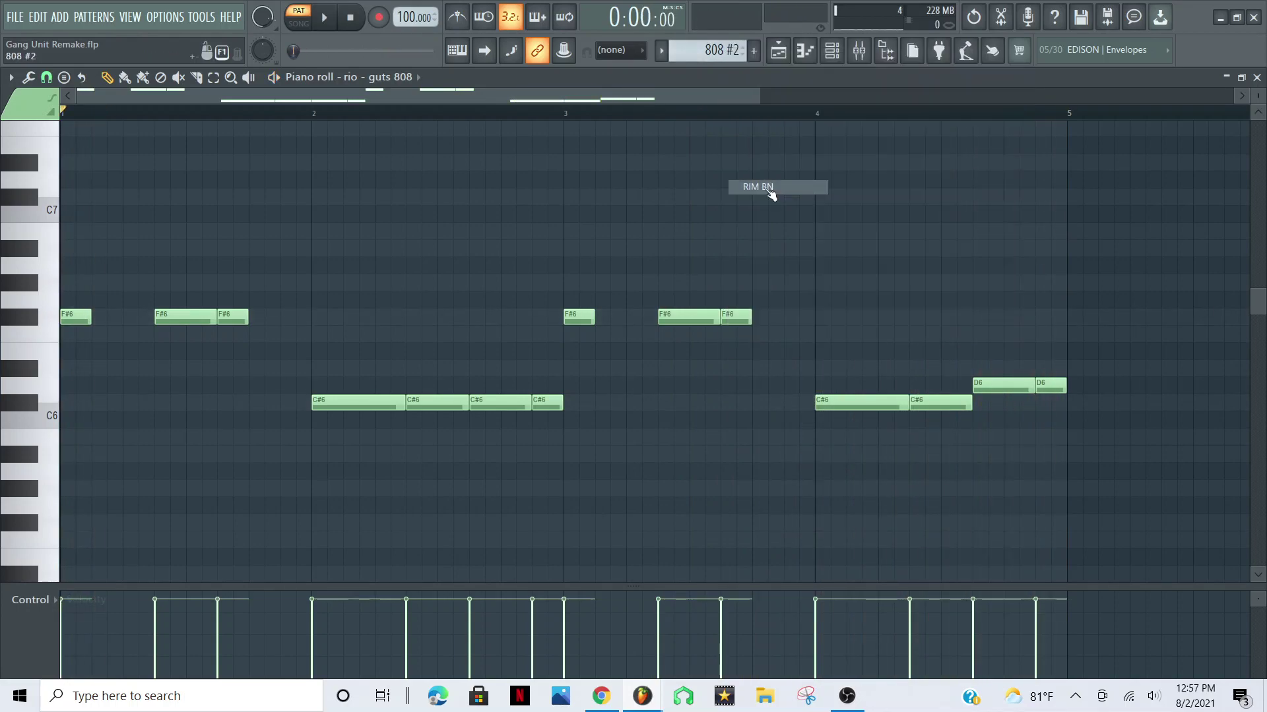
{"action": "double_click", "coordinate": [298, 409]}
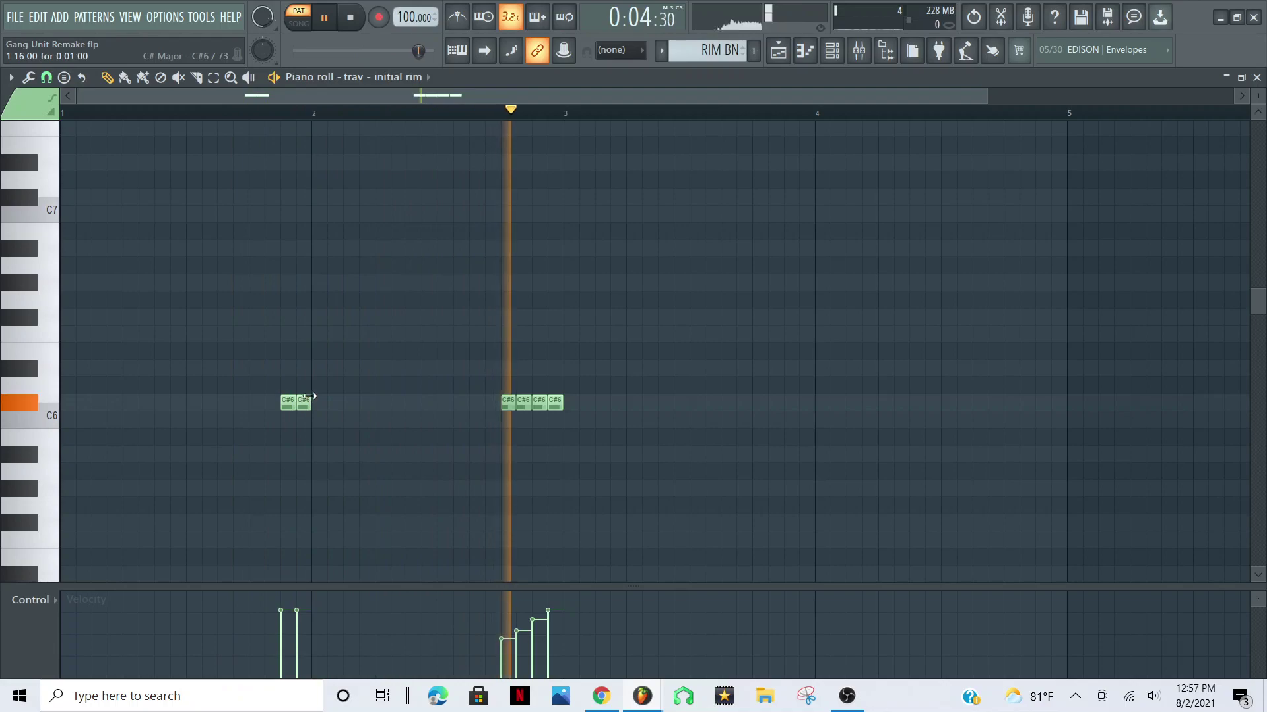
{"action": "key", "text": "space"}
{"action": "left_click", "coordinate": [729, 55]}
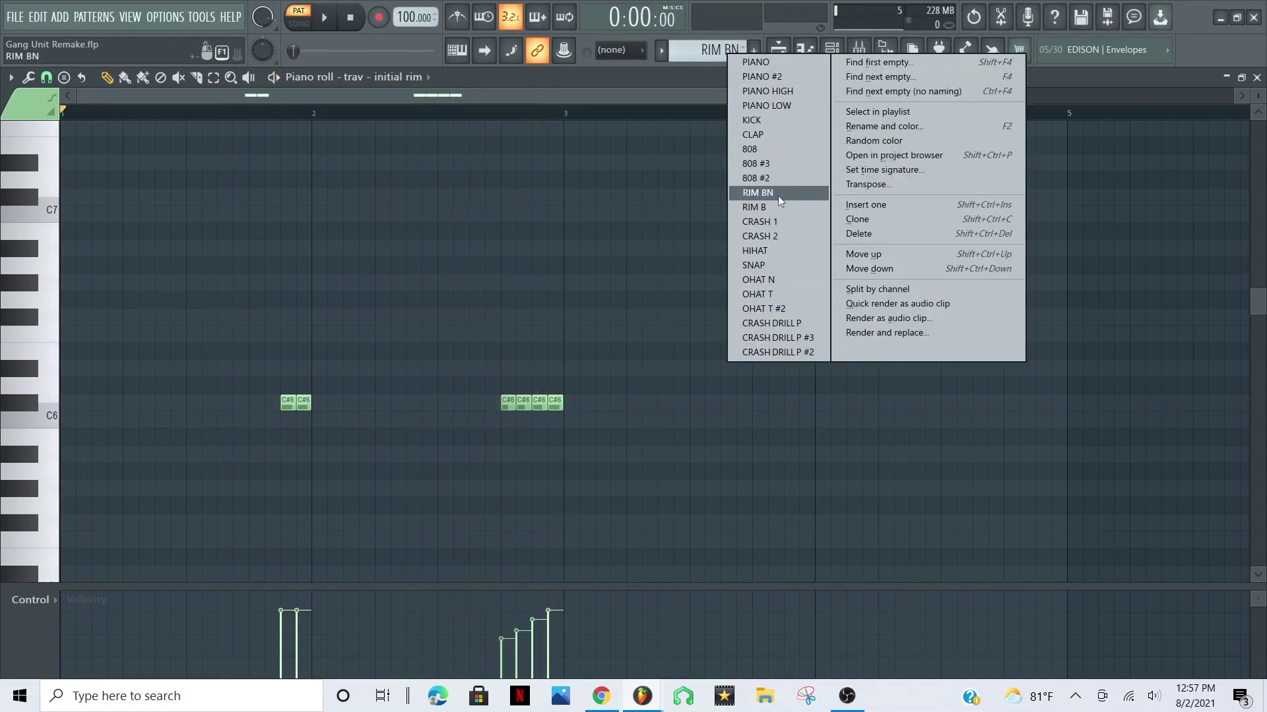
{"action": "left_click", "coordinate": [774, 205]}
{"action": "key", "text": "space"}
{"action": "key", "text": "space"}
Play the CRASH 1 and CRASH 2 patterns and view their notes in the piano roll
{"action": "left_click", "coordinate": [720, 53]}
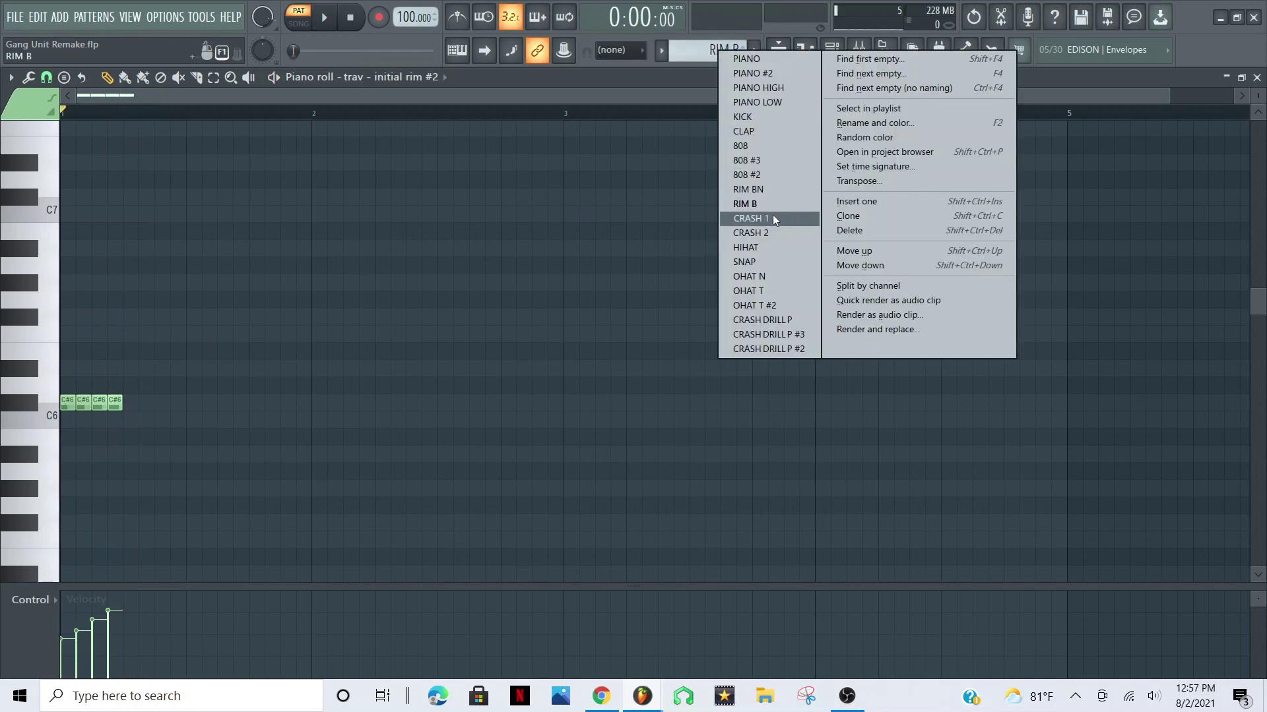
{"action": "left_click", "coordinate": [773, 217]}
{"action": "scroll", "coordinate": [215, 429], "scroll_direction": "down", "scroll_amount": 4}
{"action": "scroll", "coordinate": [165, 429], "scroll_direction": "up", "scroll_amount": 2}
{"action": "key", "text": "space"}
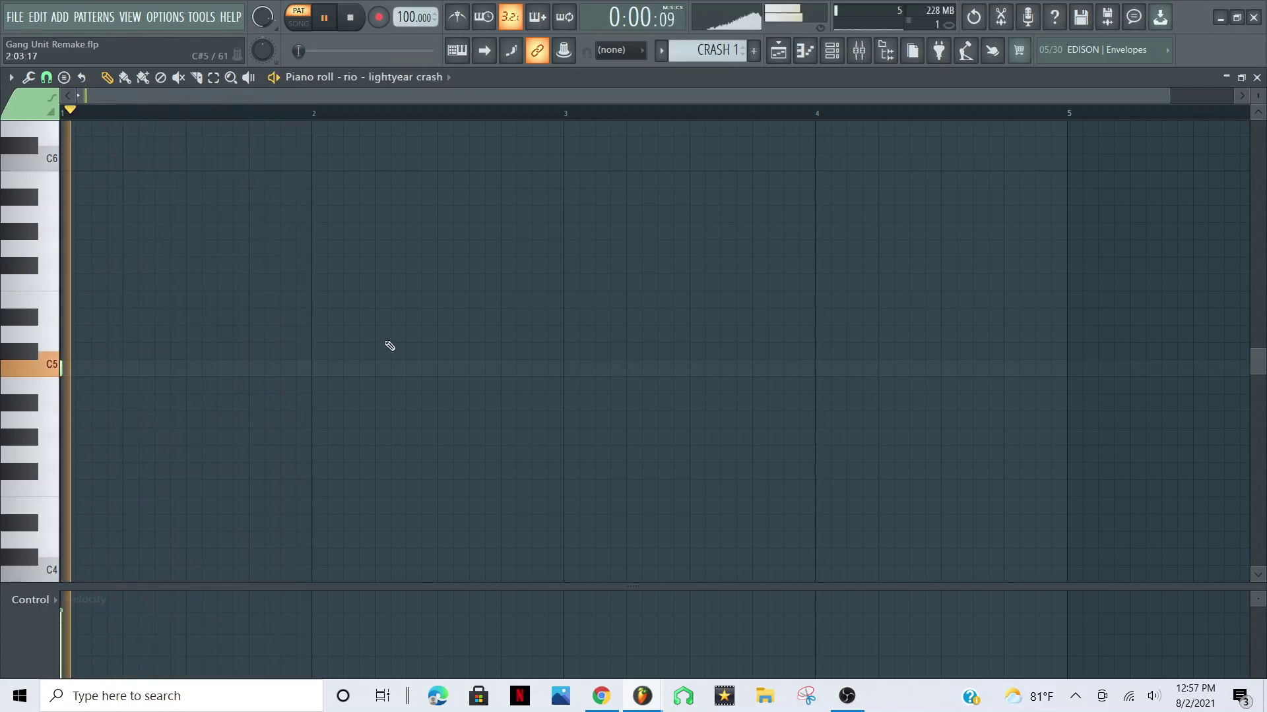
{"action": "left_click", "coordinate": [719, 47]}
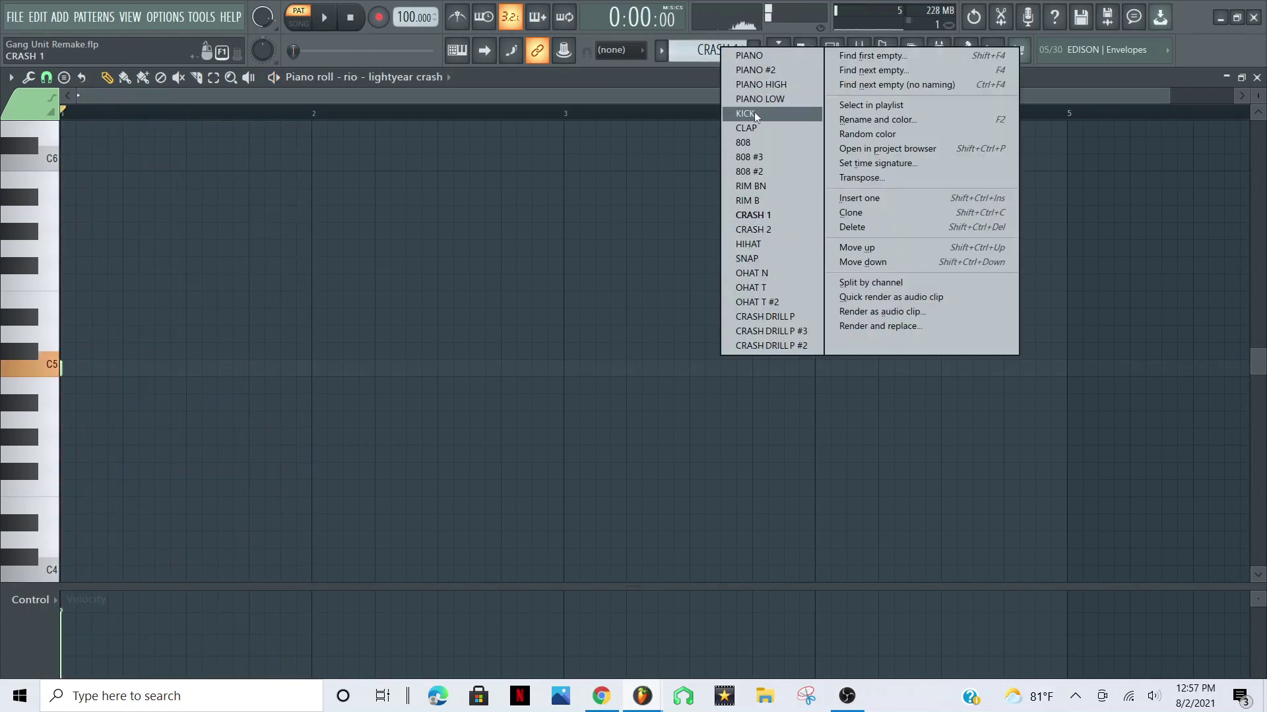
{"action": "left_click", "coordinate": [754, 229]}
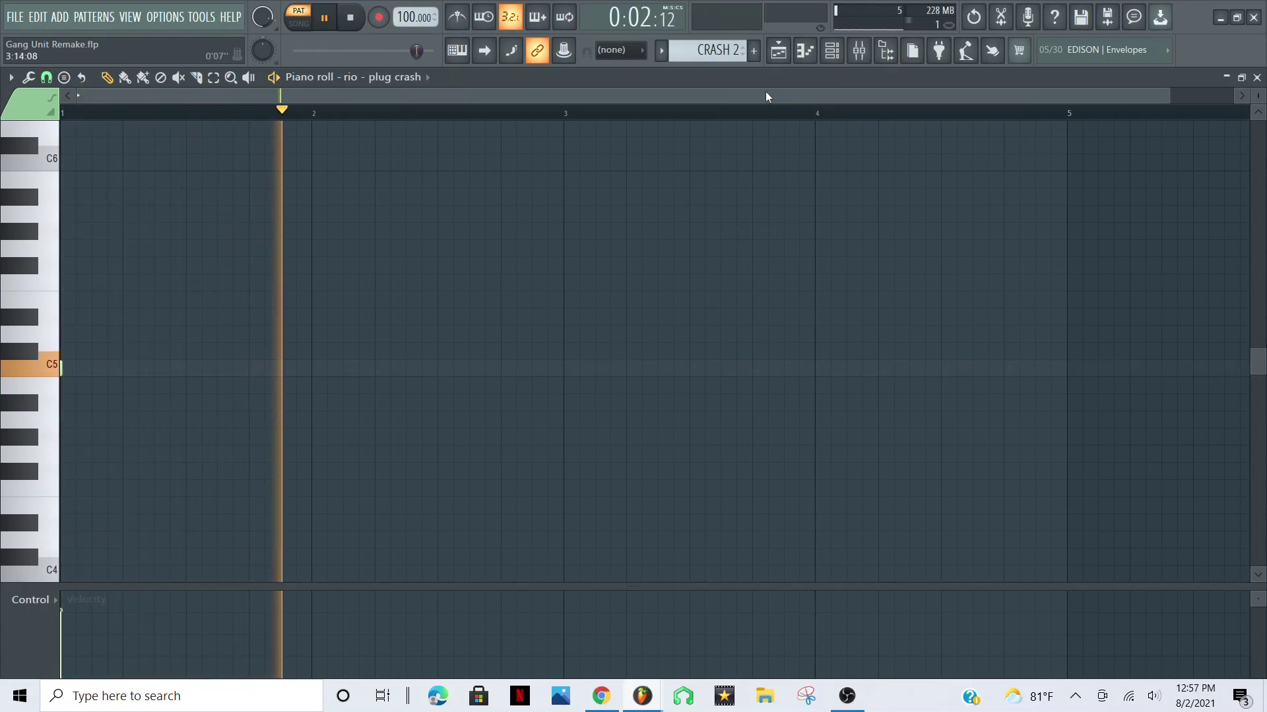
Switch to the HIHAT pattern and play its evenly spaced hits
{"action": "key", "text": "space"}
{"action": "left_click", "coordinate": [722, 50]}
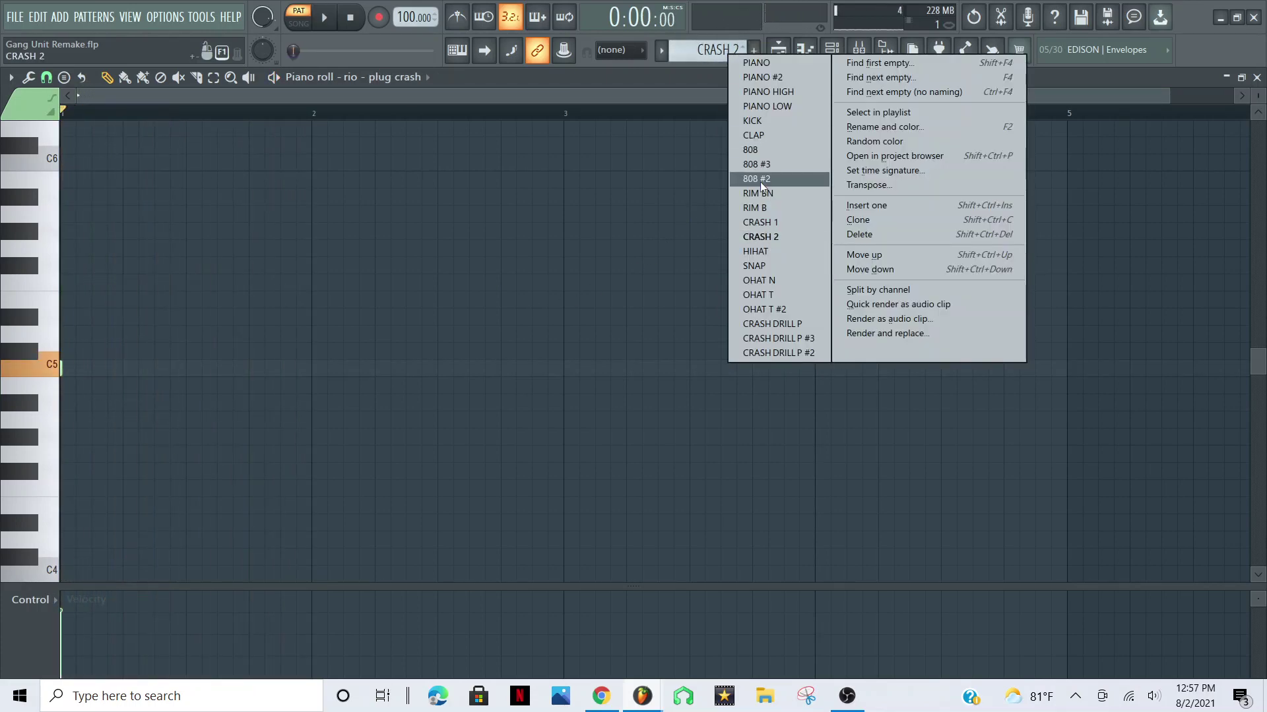
{"action": "left_click", "coordinate": [757, 251]}
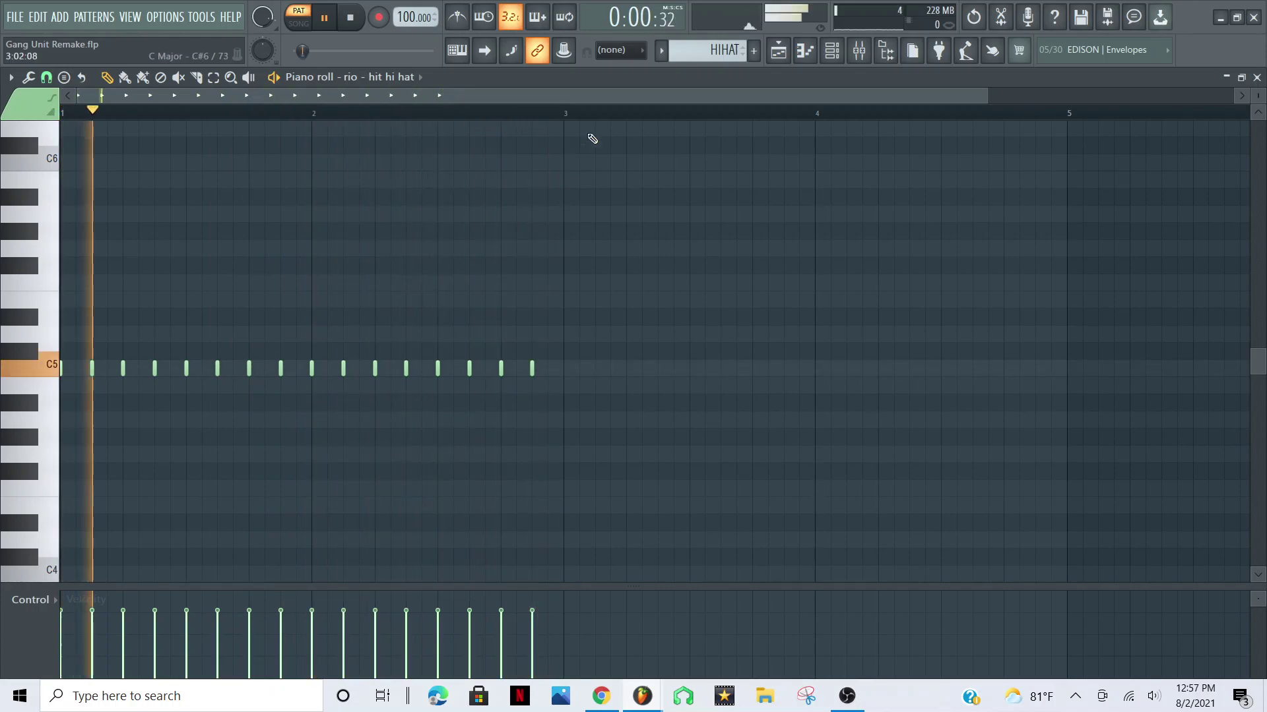
Switch to the SNAP pattern and play its hits in the piano roll
{"action": "left_click", "coordinate": [704, 49]}
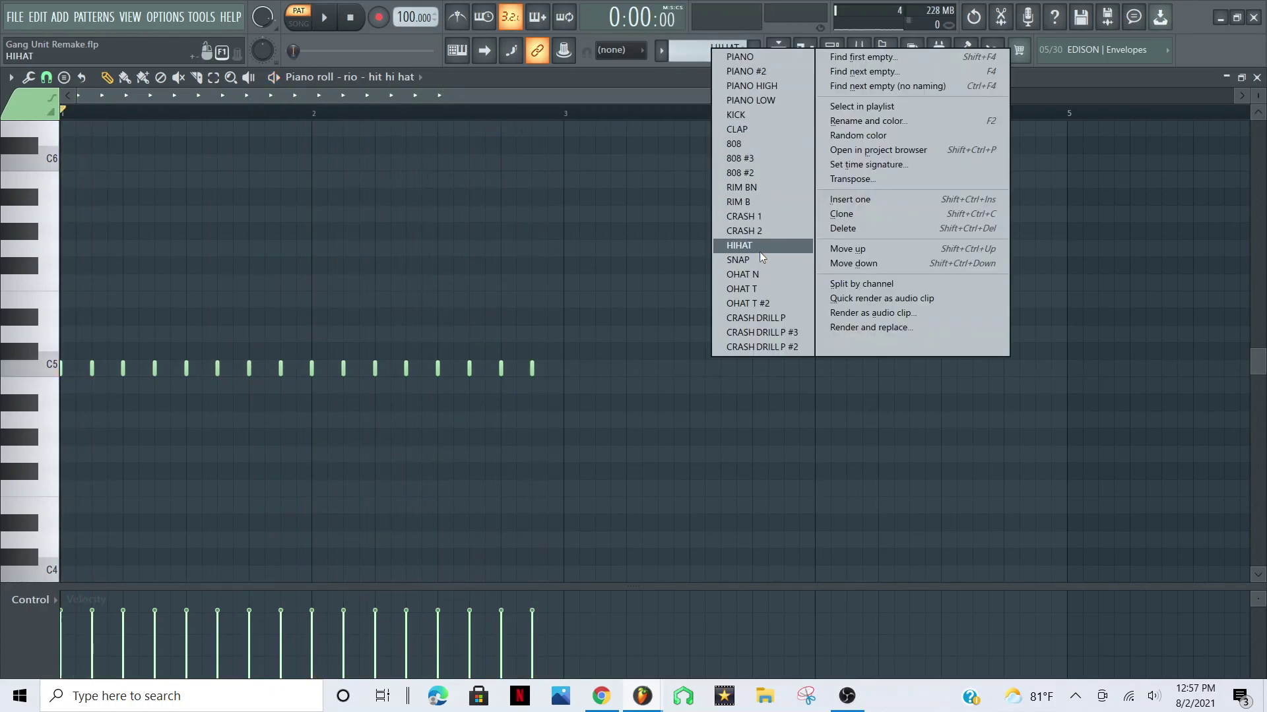
{"action": "left_click", "coordinate": [759, 251]}
{"action": "scroll", "coordinate": [712, 58], "scroll_direction": "up", "scroll_amount": 1}
{"action": "right_click", "coordinate": [713, 58]}
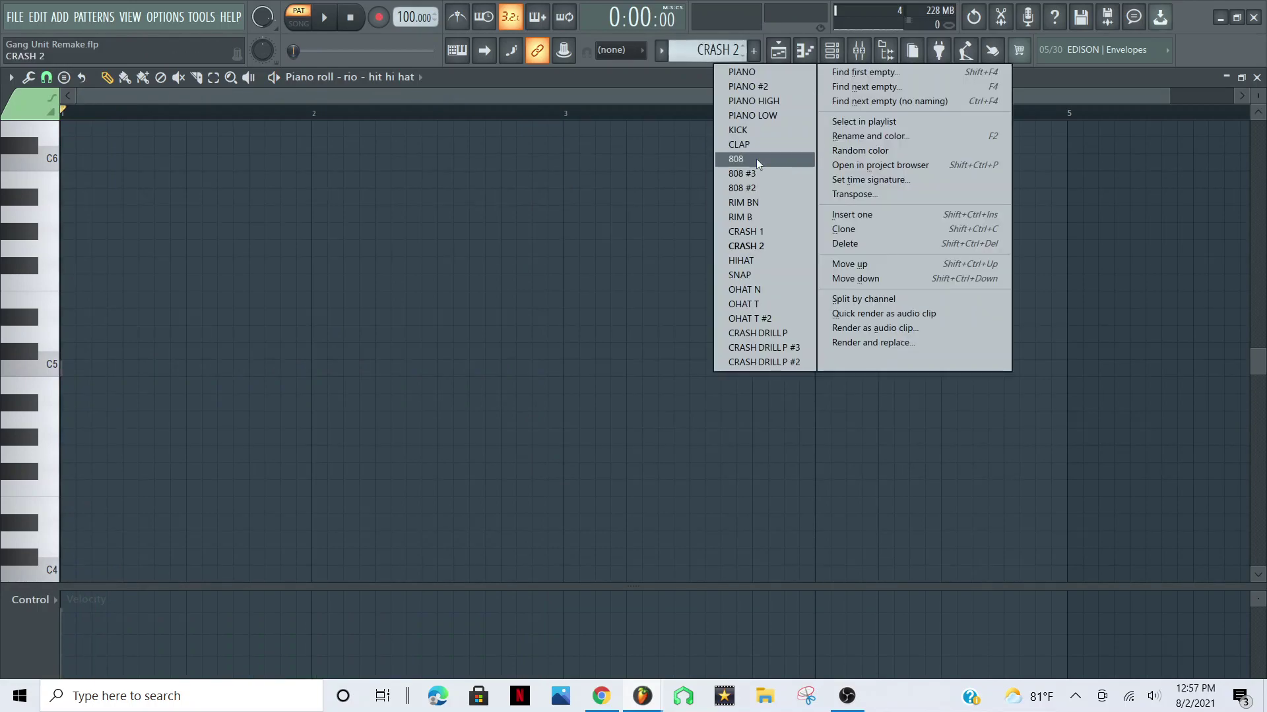
{"action": "left_click", "coordinate": [758, 274]}
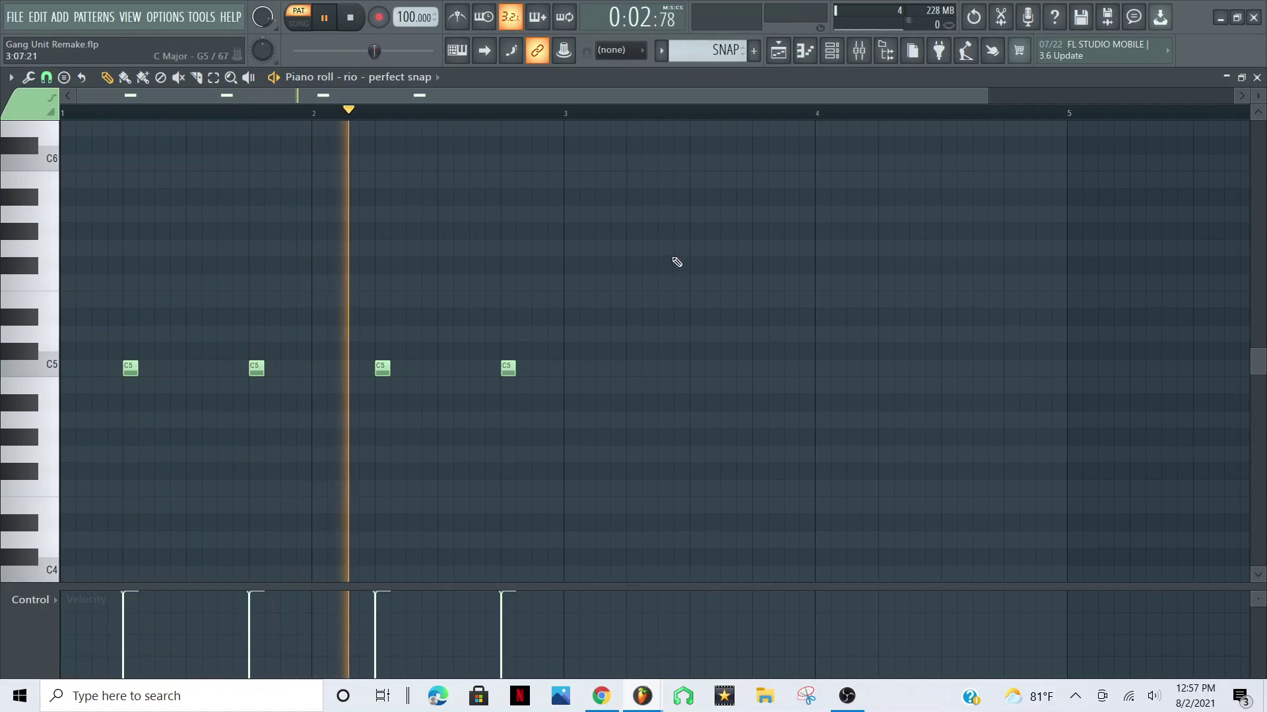
{"action": "key", "text": "space"}
Switch to the OHAT N pattern, view its open hat note in the piano roll and play it
{"action": "left_click", "coordinate": [719, 52]}
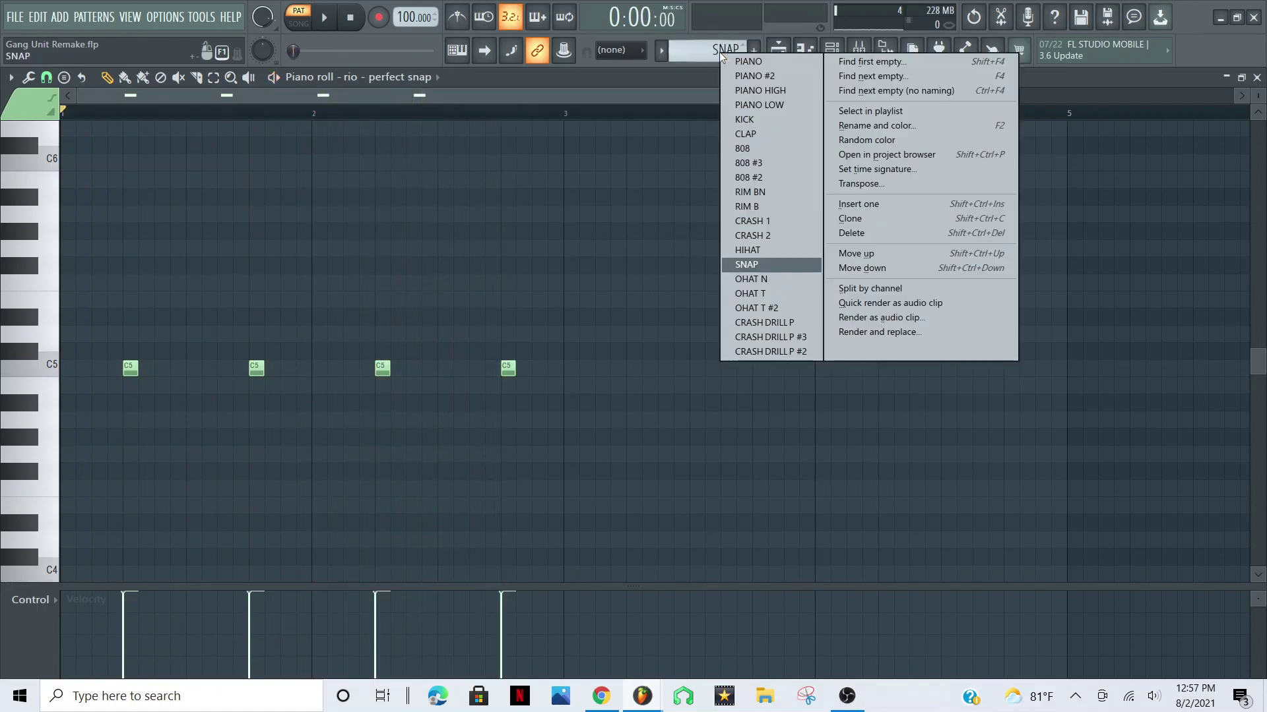
{"action": "left_click", "coordinate": [764, 279]}
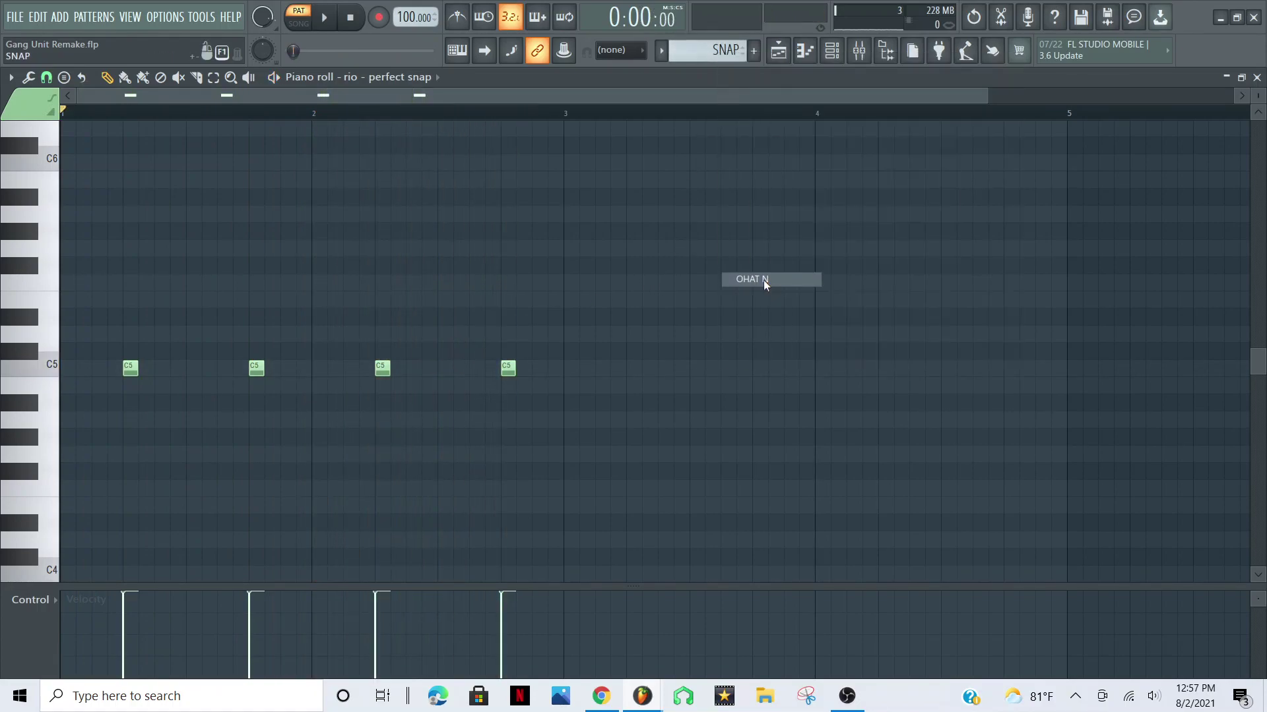
{"action": "double_click", "coordinate": [313, 368]}
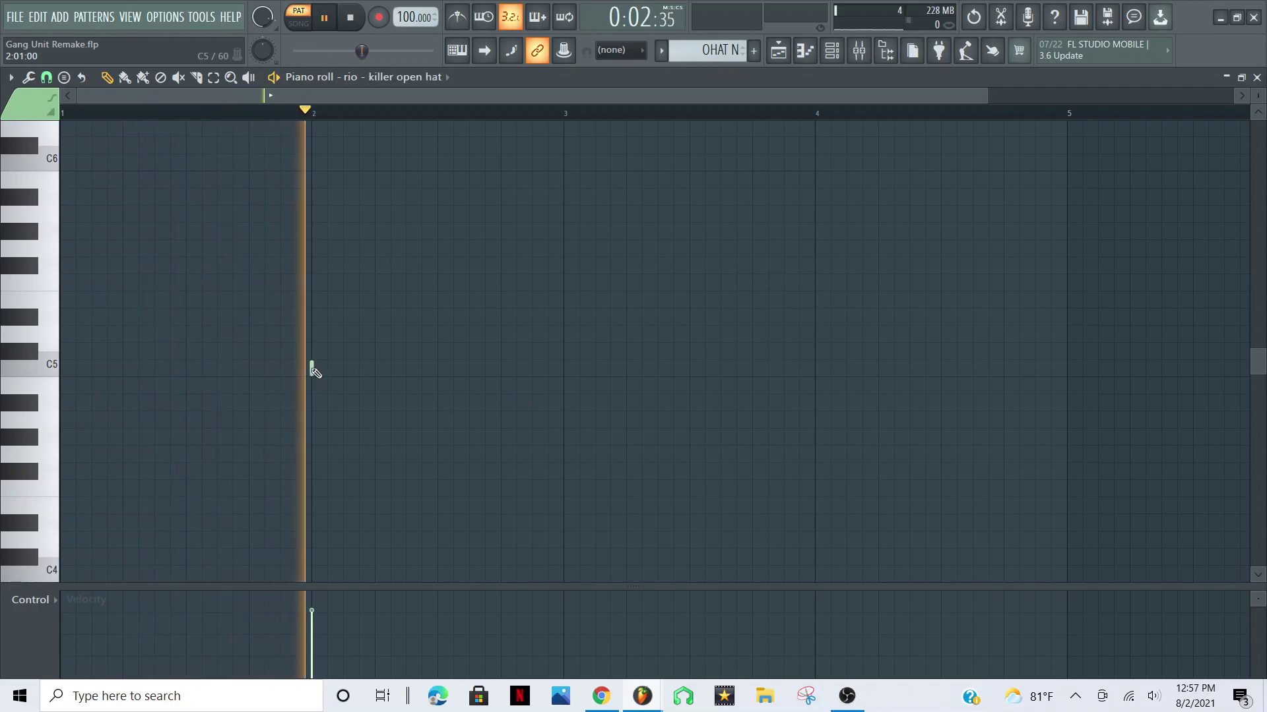
{"action": "key", "text": "space"}
Play the two other open hat patterns, OHAT T and OHAT T #2, and view their notes
{"action": "left_click", "coordinate": [719, 52]}
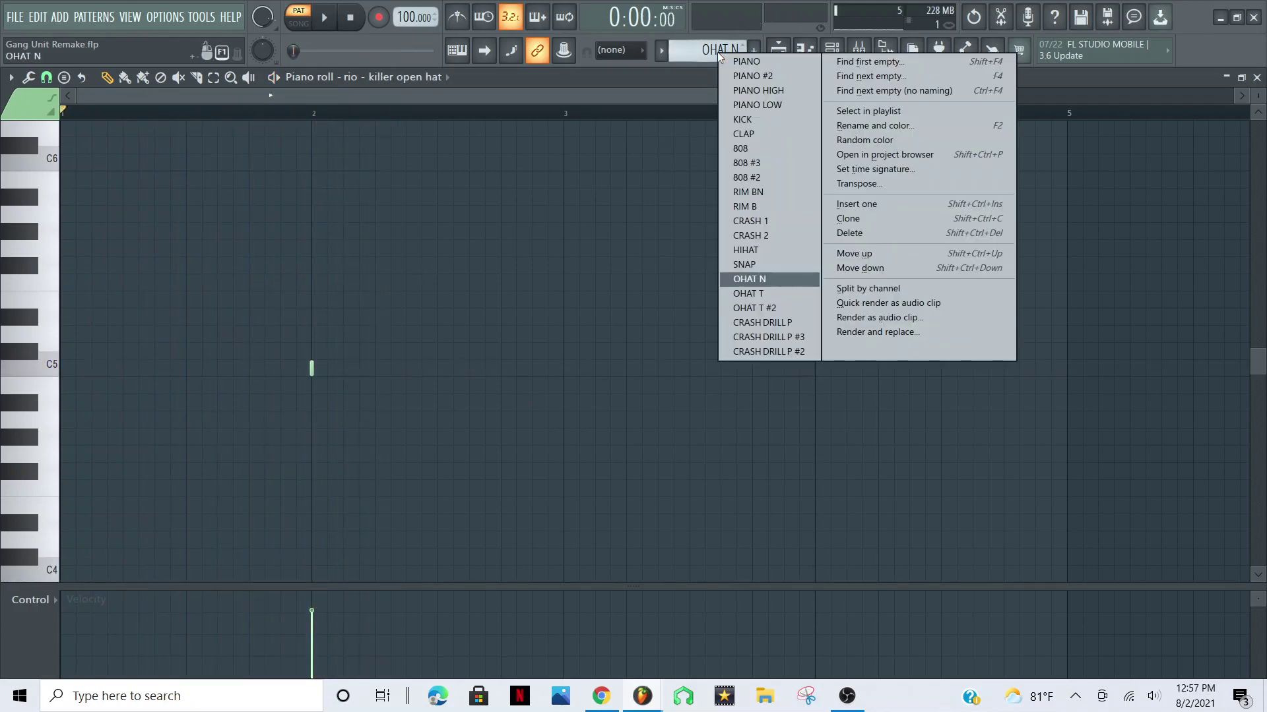
{"action": "left_click", "coordinate": [750, 295]}
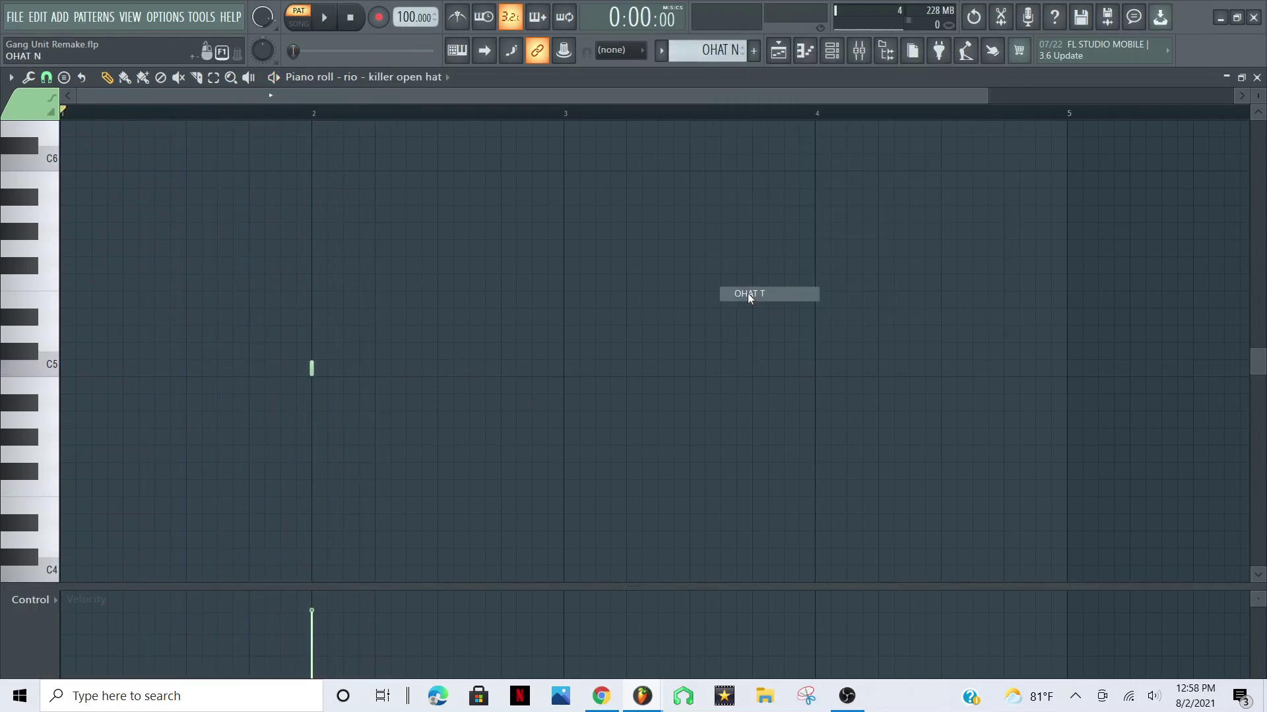
{"action": "double_click", "coordinate": [124, 368]}
{"action": "key", "text": "space"}
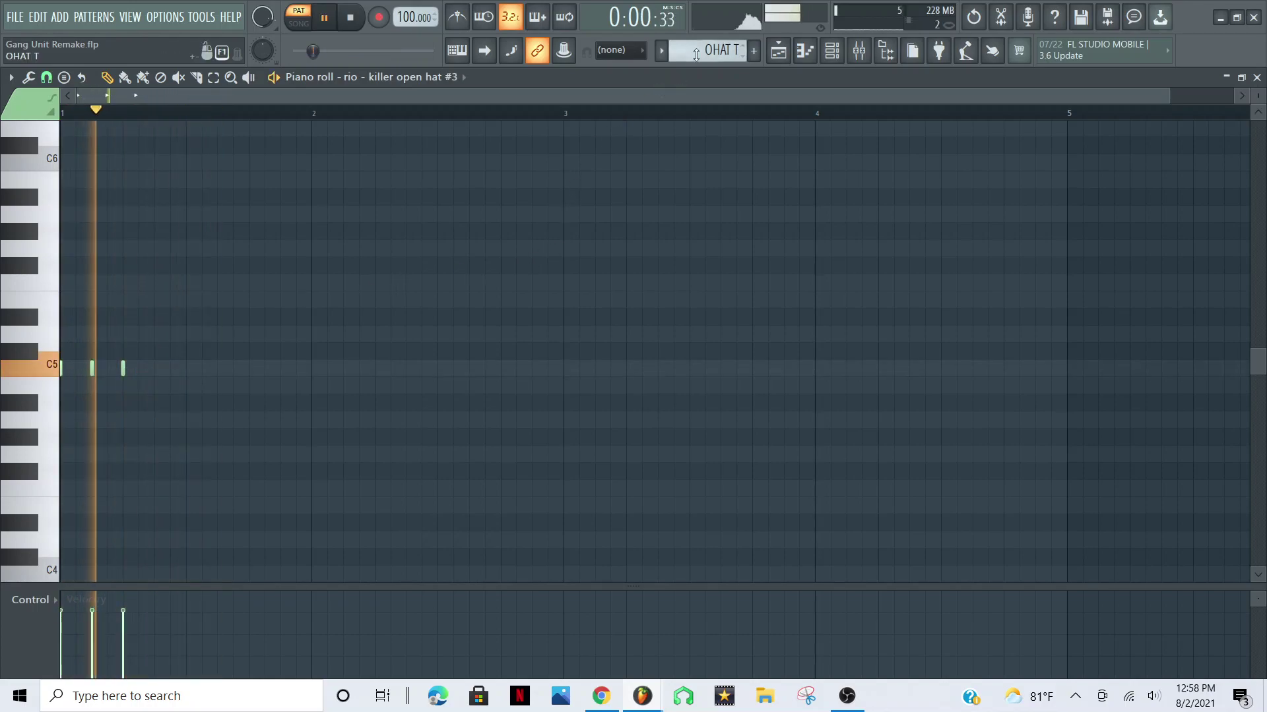
{"action": "key", "text": "space"}
{"action": "left_click", "coordinate": [696, 51]}
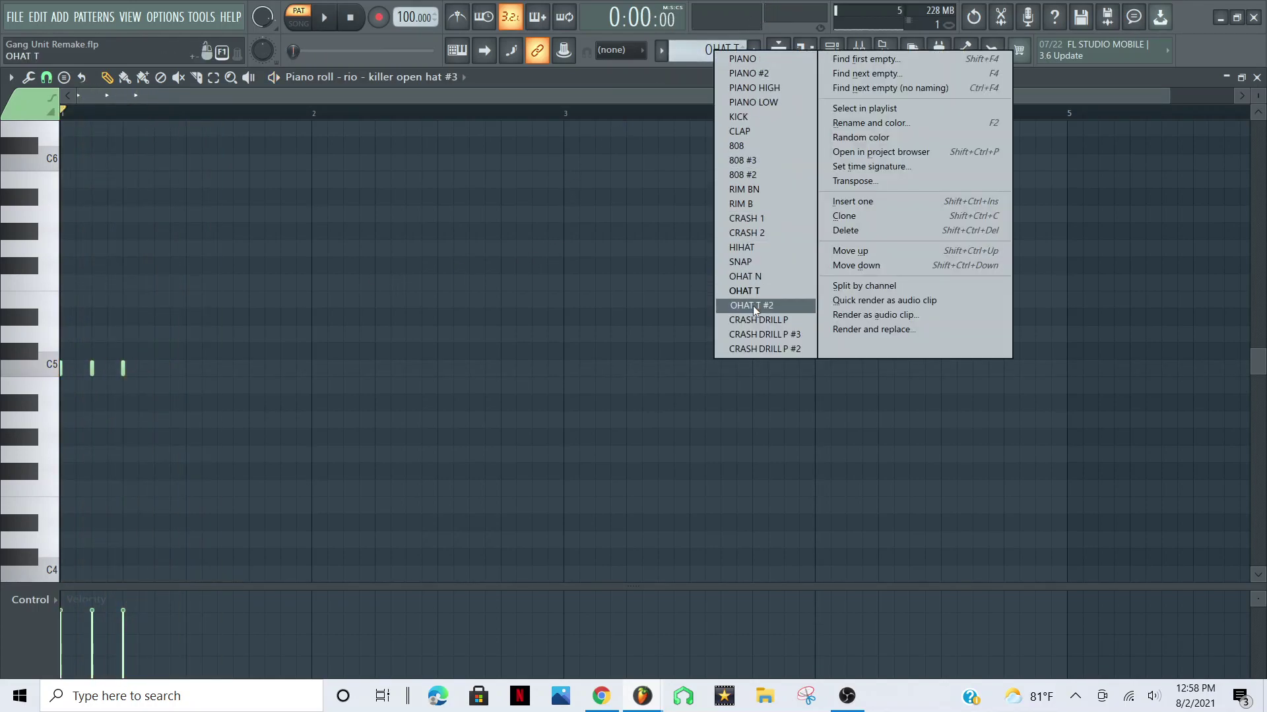
{"action": "left_click", "coordinate": [754, 306]}
{"action": "key", "text": "space"}
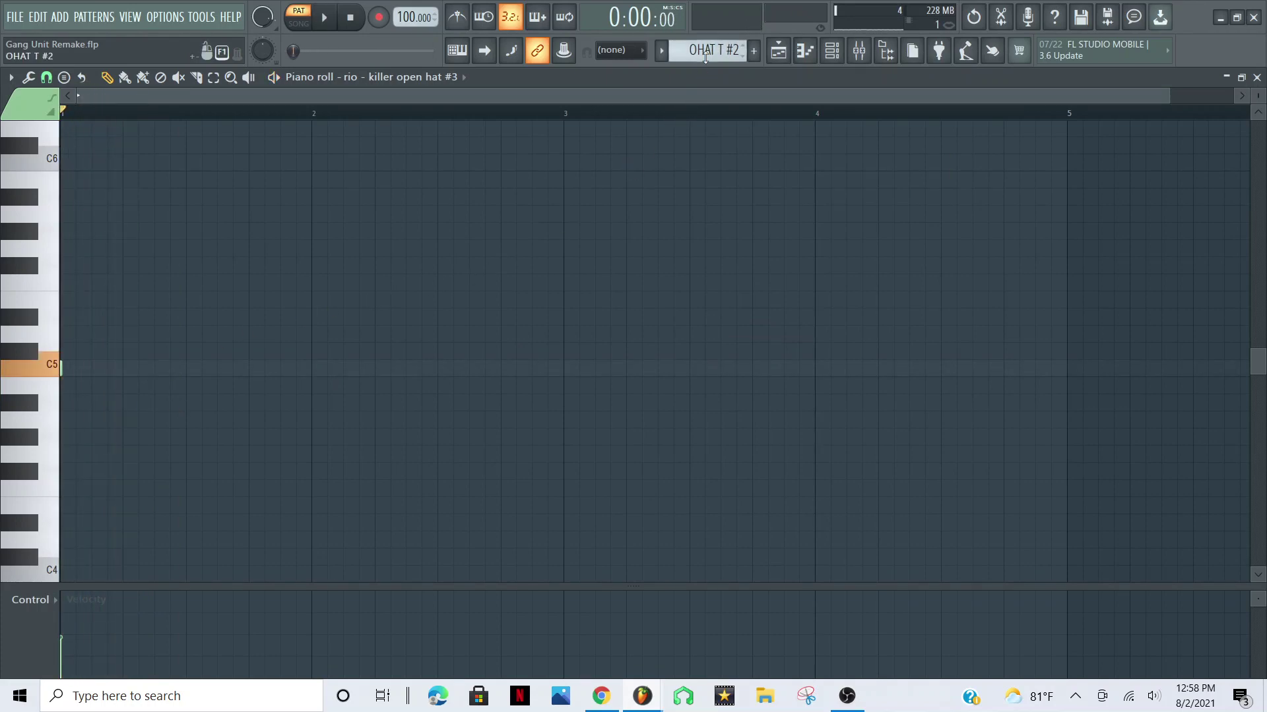
Play the CRASH DRILL P and CRASH DRILL P #3 patterns and view their westcoast crash notes in the piano roll
{"action": "left_click", "coordinate": [705, 57]}
{"action": "left_click", "coordinate": [757, 327]}
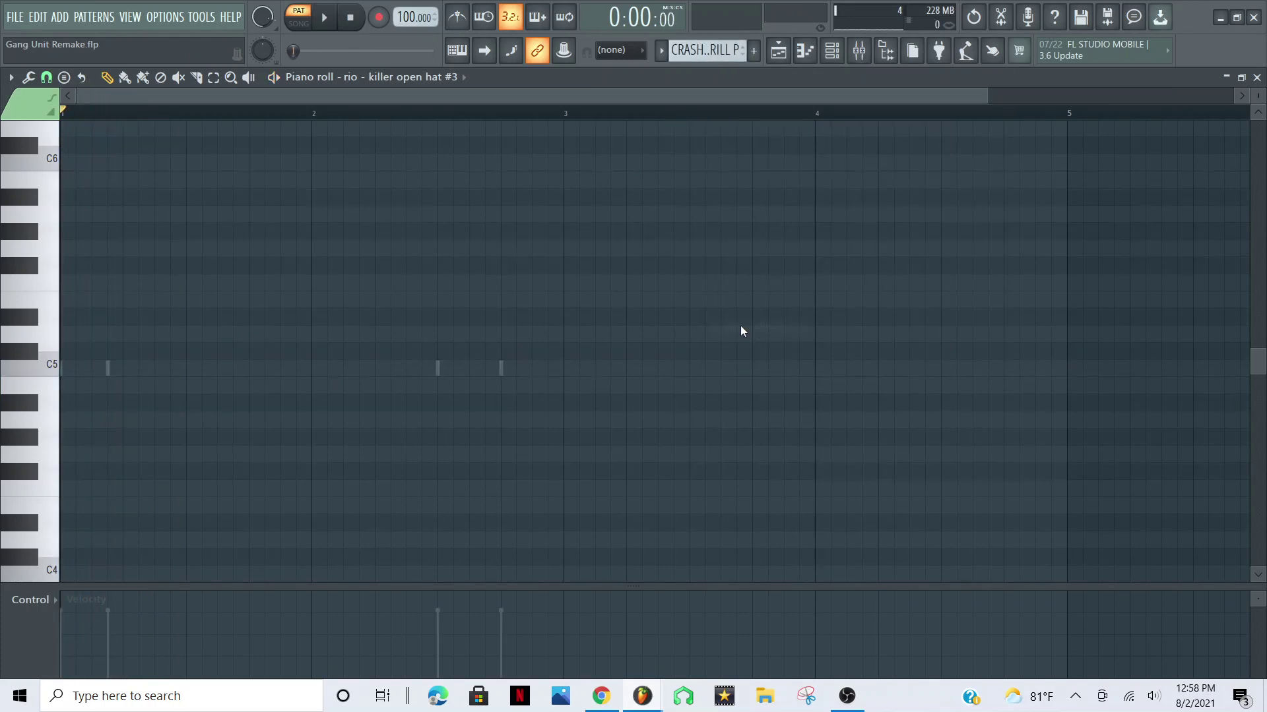
{"action": "double_click", "coordinate": [437, 368]}
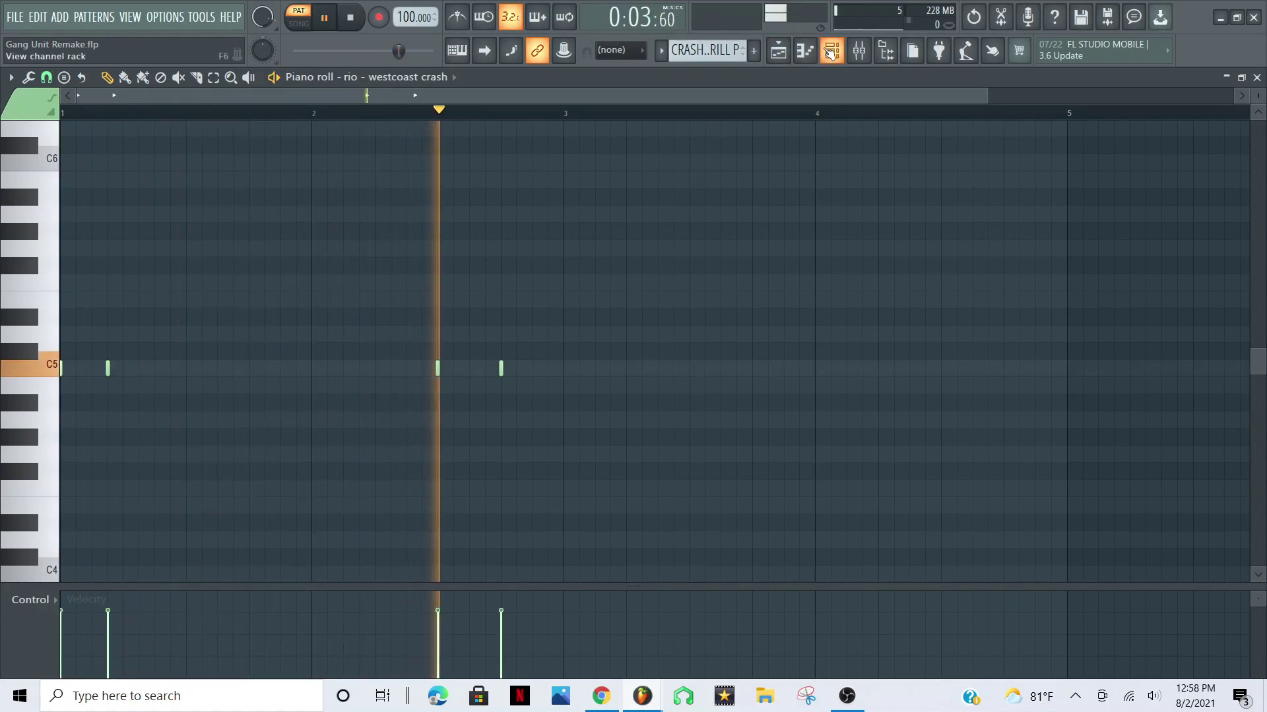
{"action": "key", "text": "space"}
{"action": "left_click", "coordinate": [712, 56]}
{"action": "left_click", "coordinate": [766, 340]}
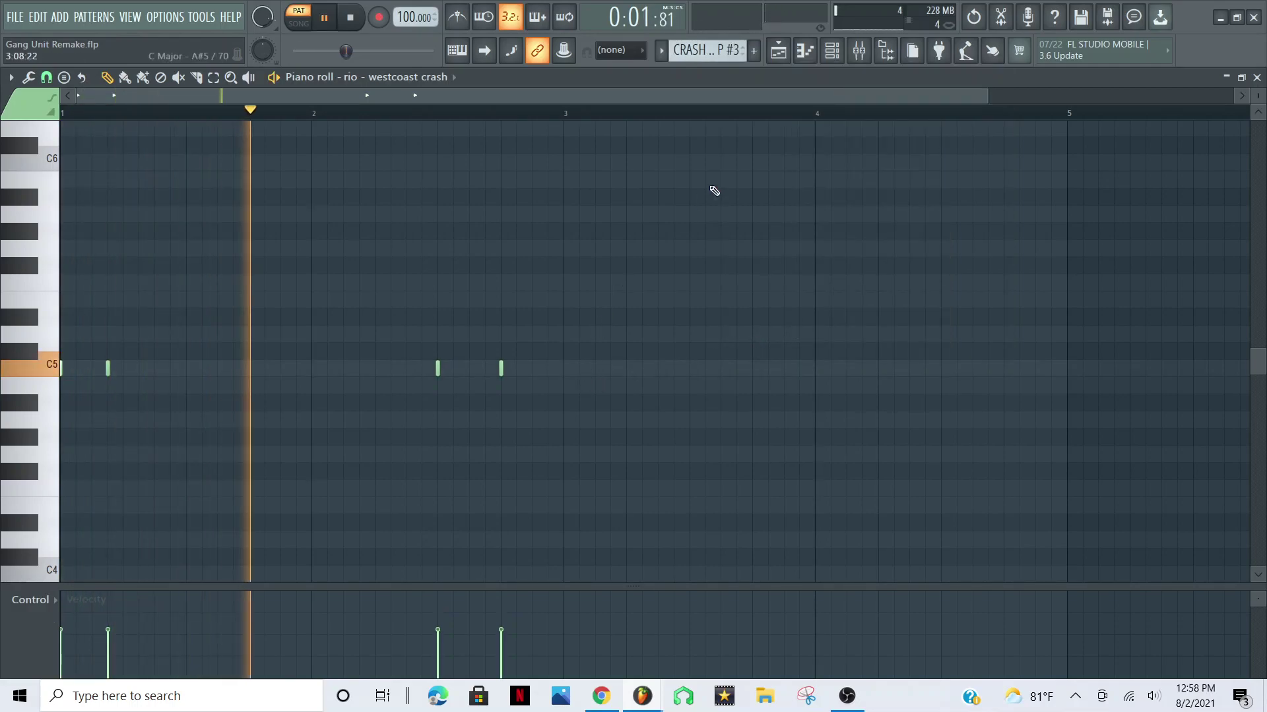
Show the channel rack and compare the steps of CRASH DRILL P #3 with those of CRASH DRILL P
{"action": "left_click", "coordinate": [835, 53]}
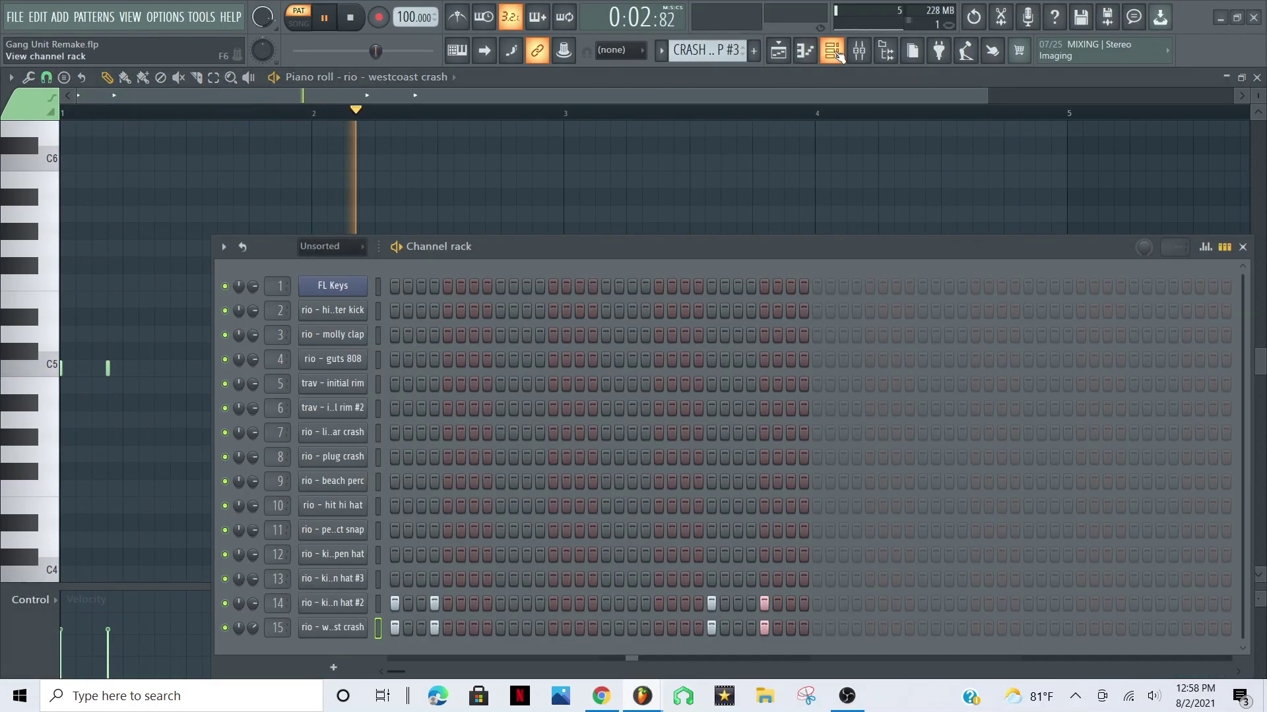
{"action": "left_click", "coordinate": [708, 55]}
{"action": "left_click", "coordinate": [733, 321]}
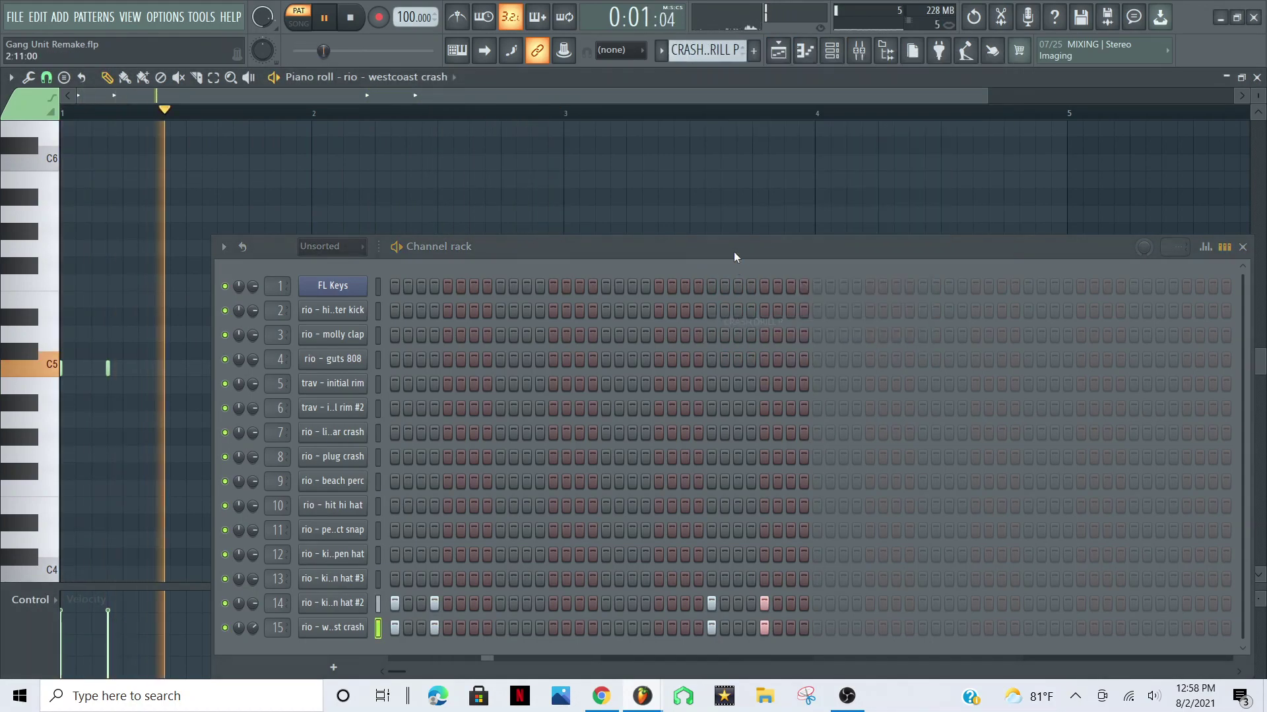
Play the CRASH DRILL P #2 pattern, then close the channel rack and stop playback
{"action": "left_click", "coordinate": [706, 50]}
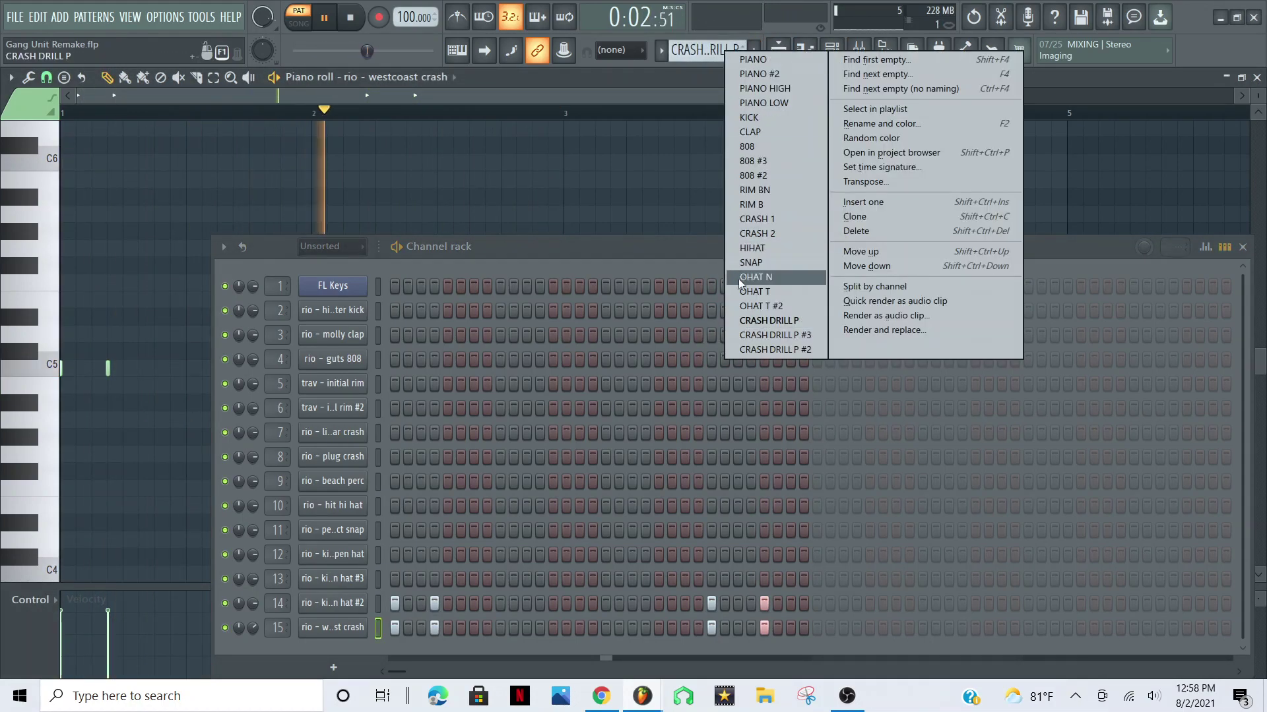
{"action": "left_click", "coordinate": [747, 347]}
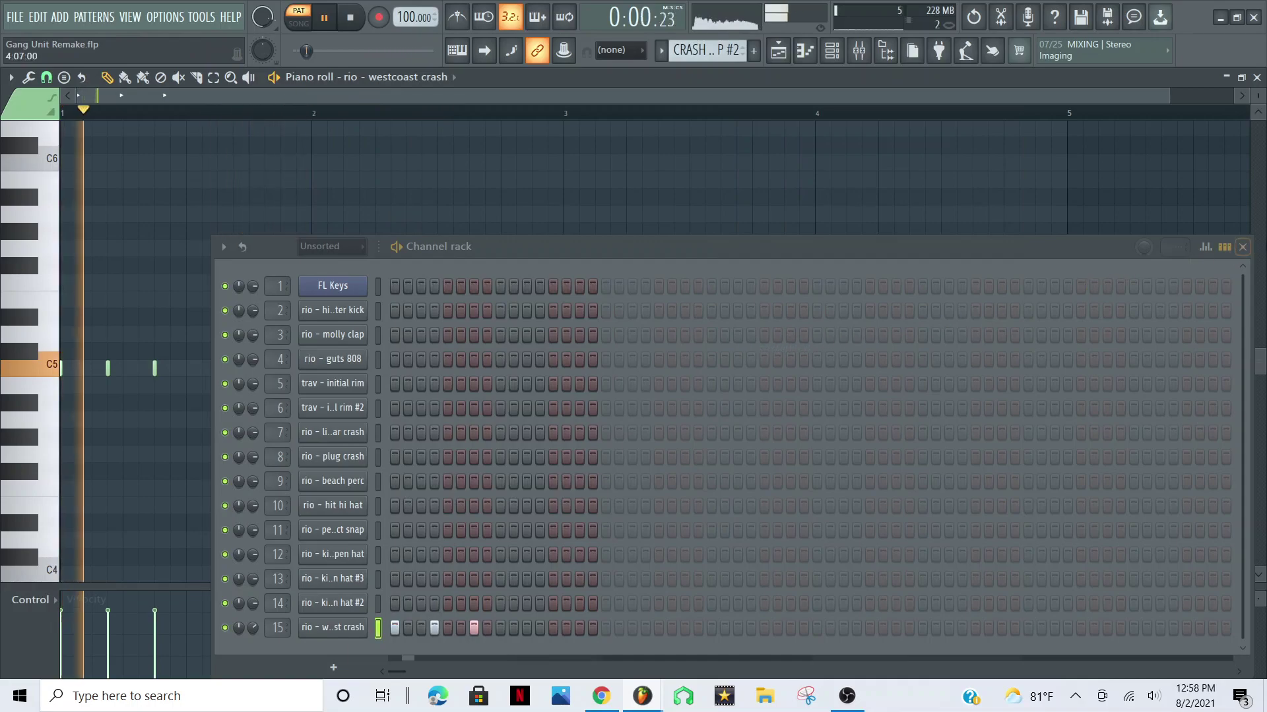
{"action": "left_click", "coordinate": [1243, 246]}
{"action": "key", "text": "space"}
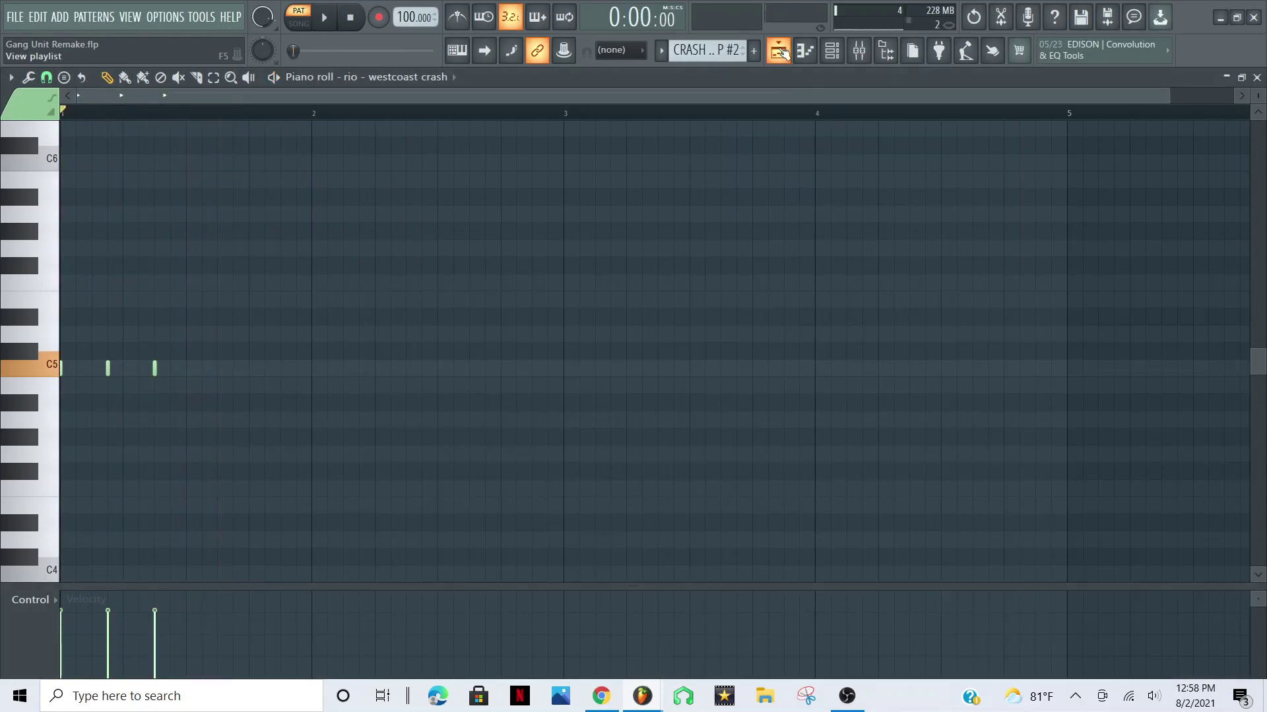
Open the playlist and play the song from the start, zoomed to about the first 13 bars with auto-scrolling on
{"action": "left_click", "coordinate": [779, 50]}
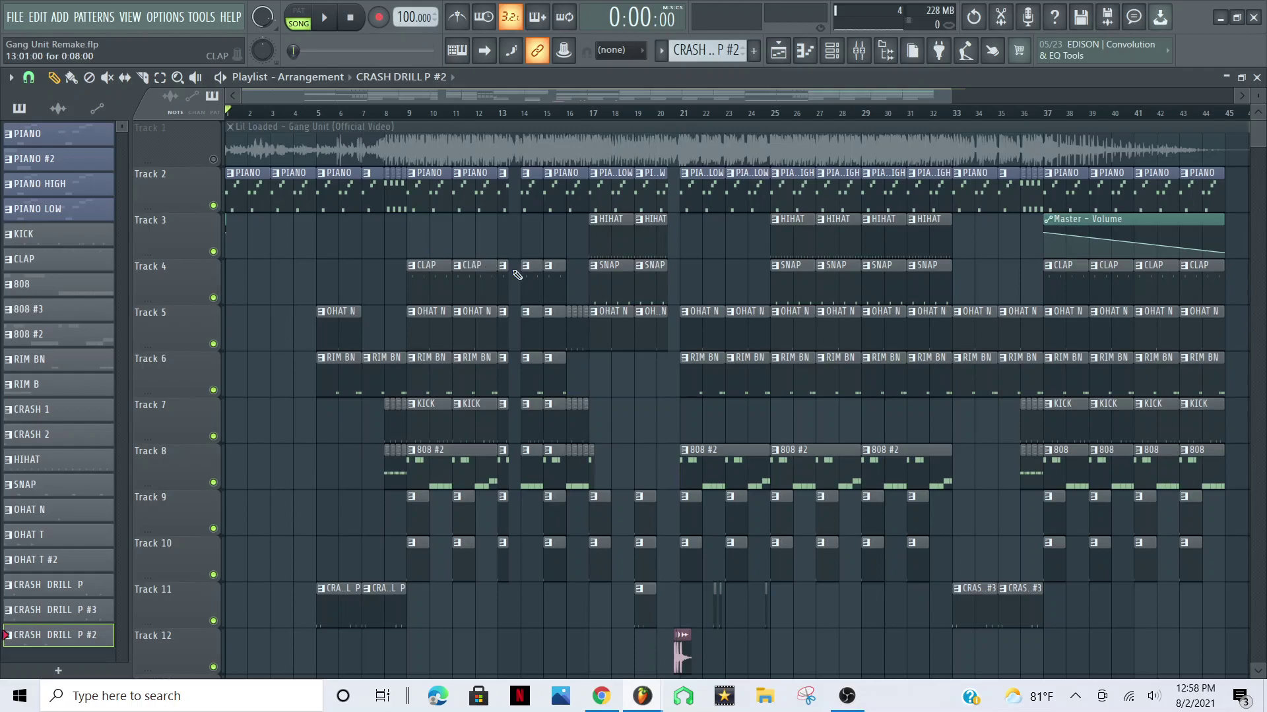
{"action": "scroll", "coordinate": [539, 272], "scroll_direction": "down", "scroll_amount": 1}
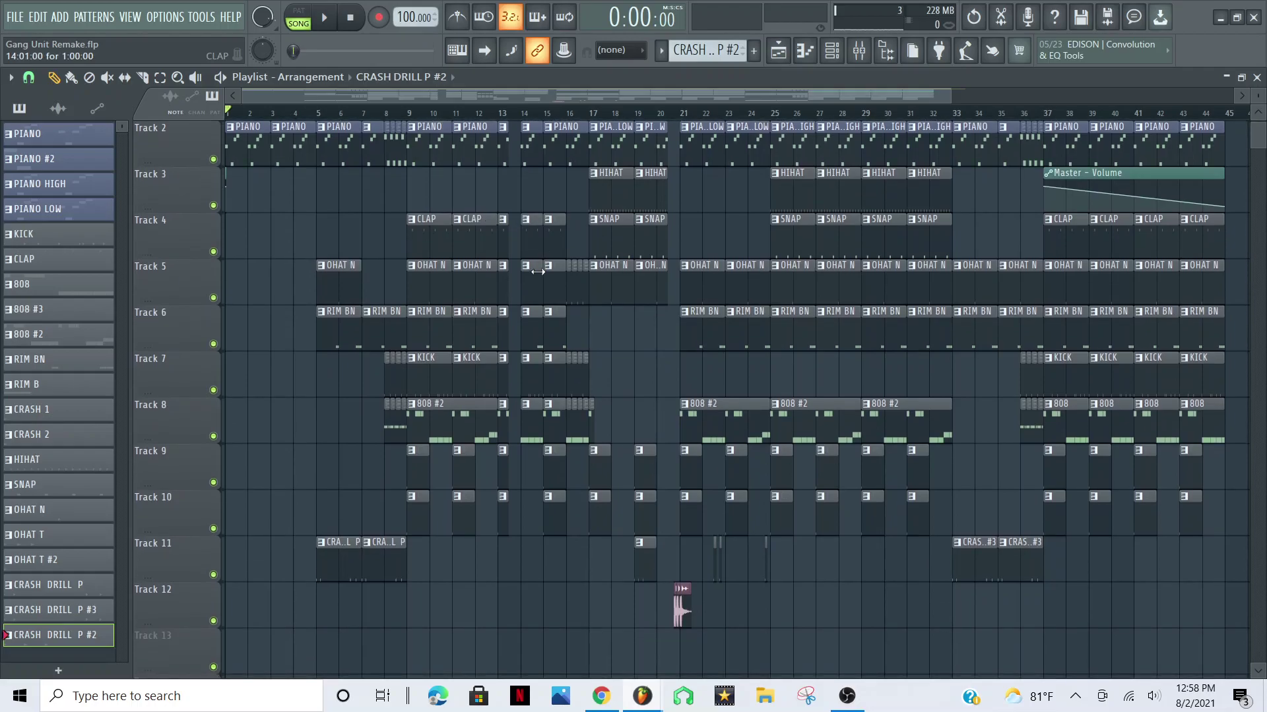
{"action": "left_click_drag", "start_coordinate": [948, 95], "coordinate": [438, 94]}
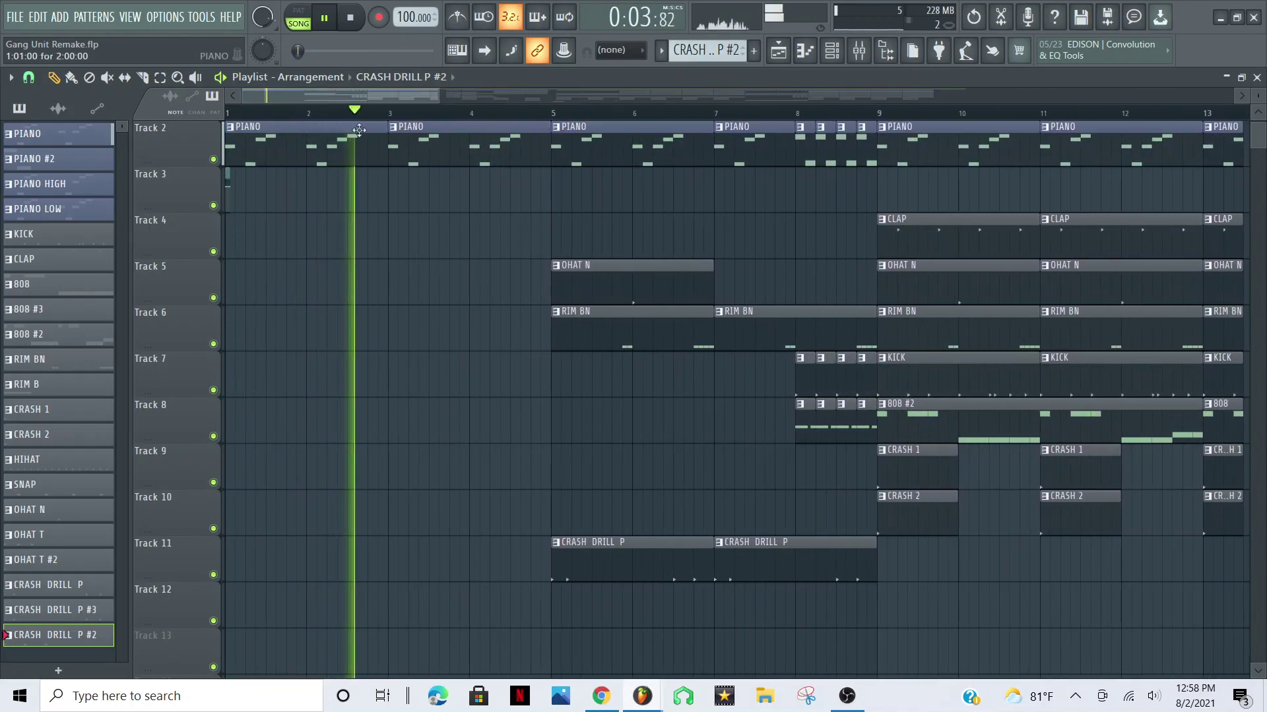
{"action": "left_click", "coordinate": [149, 78]}
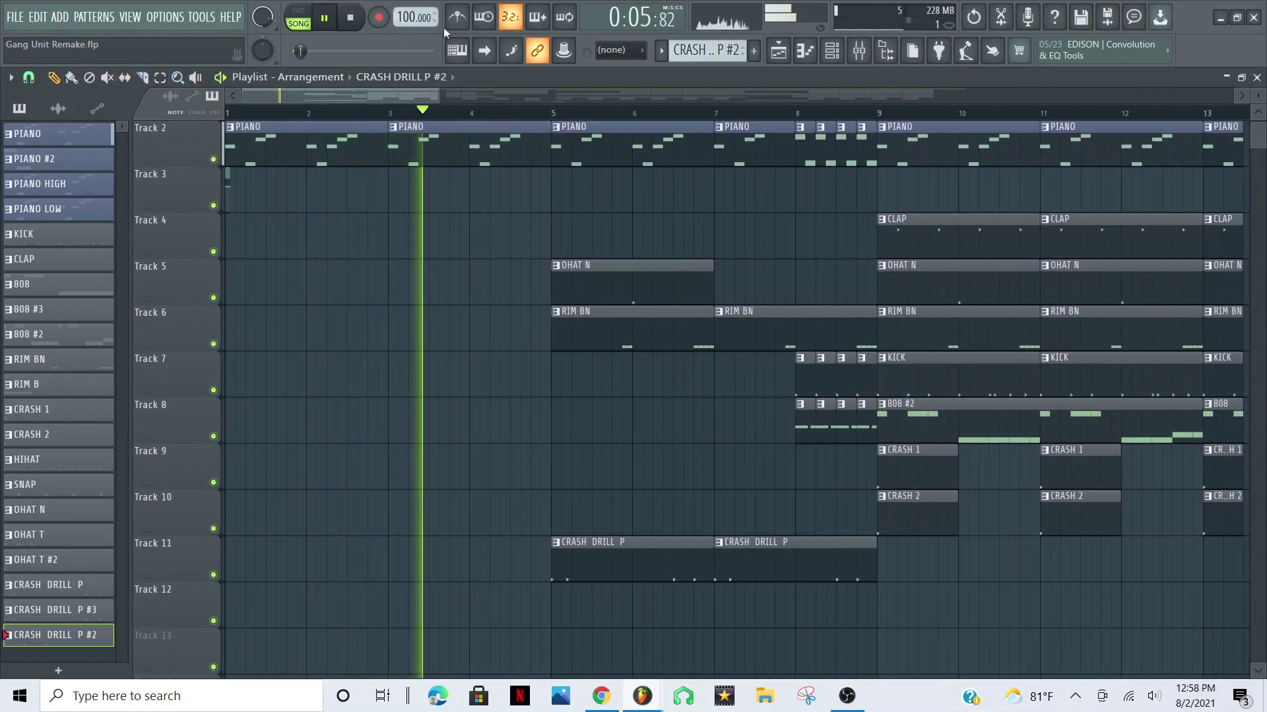
{"action": "left_click", "coordinate": [483, 51]}
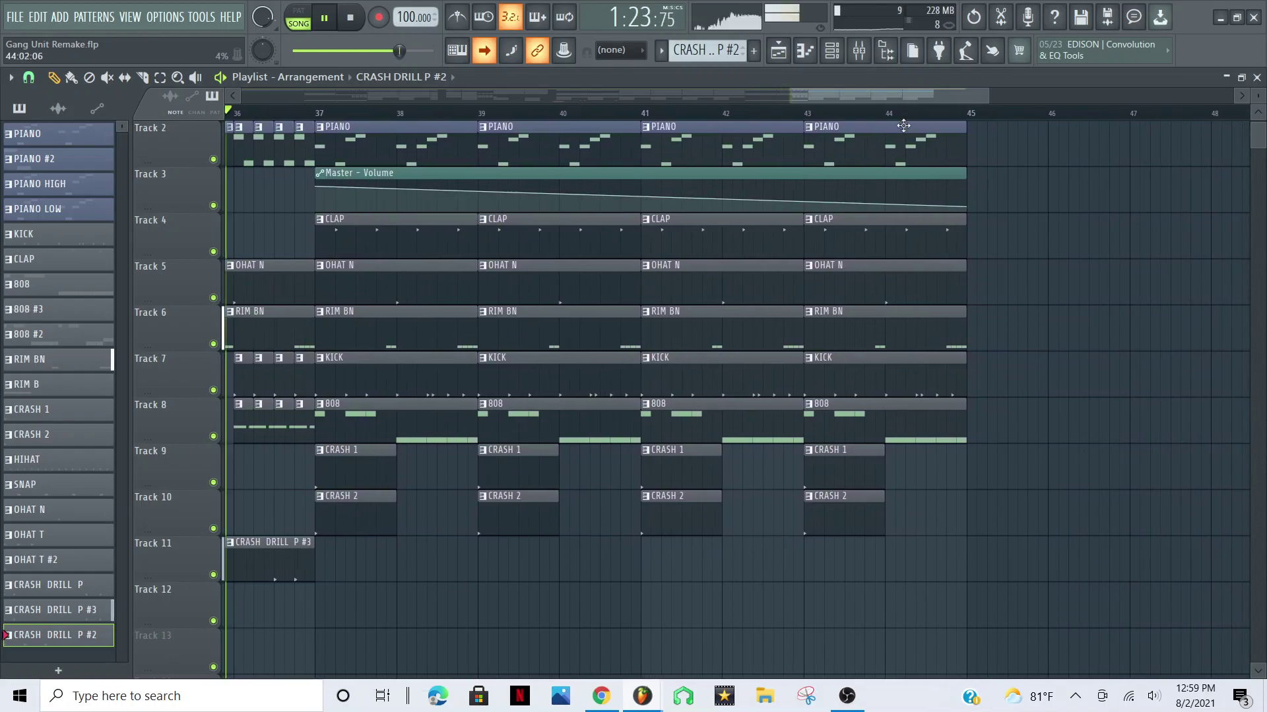
Turn off auto-scrolling, show the whole arrangement in the playlist while the song plays out, and stop playback
{"action": "left_click_drag", "start_coordinate": [801, 102], "coordinate": [196, 98]}
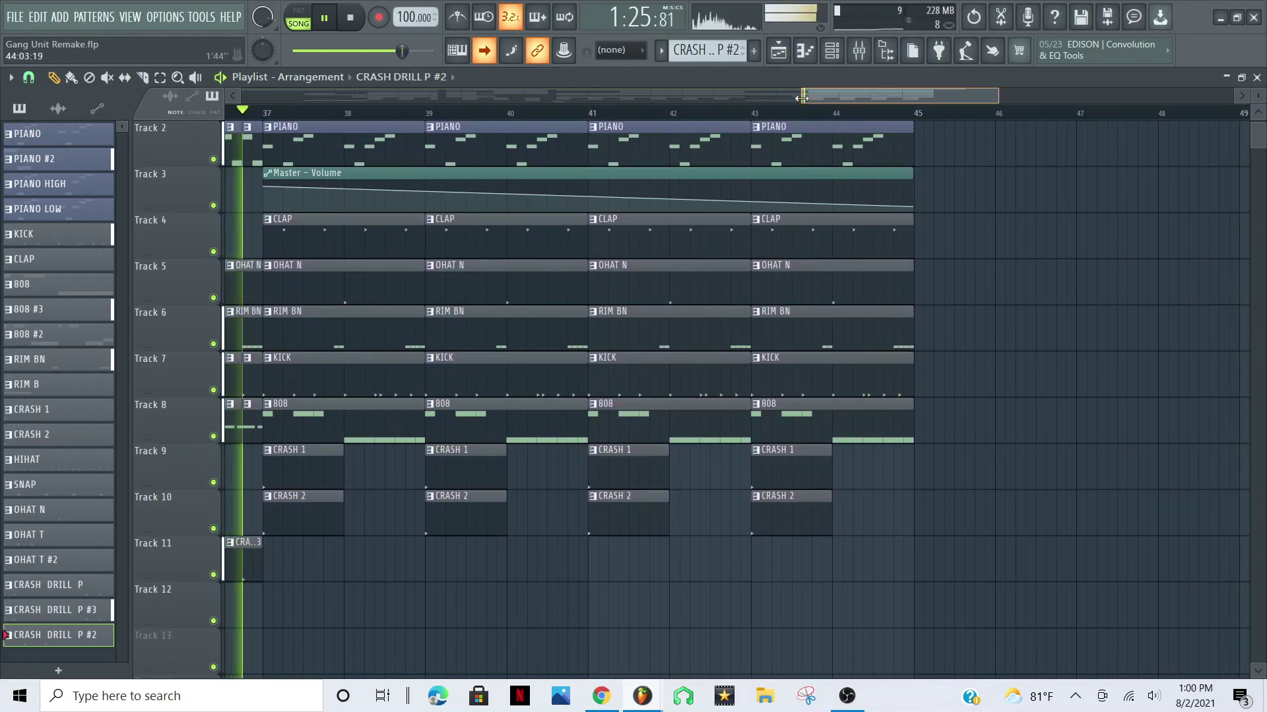
{"action": "left_click", "coordinate": [488, 52]}
{"action": "left_click_drag", "start_coordinate": [858, 98], "coordinate": [260, 92]}
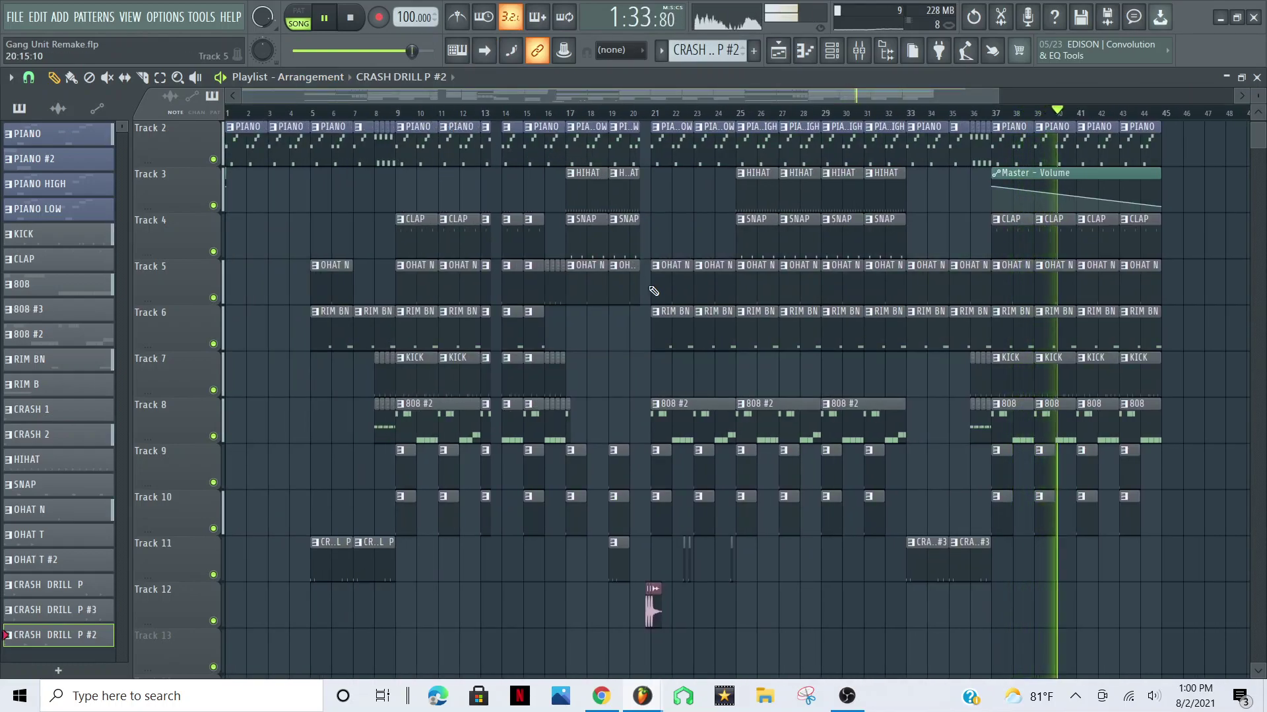
{"action": "scroll", "coordinate": [652, 285], "scroll_direction": "up", "scroll_amount": 1}
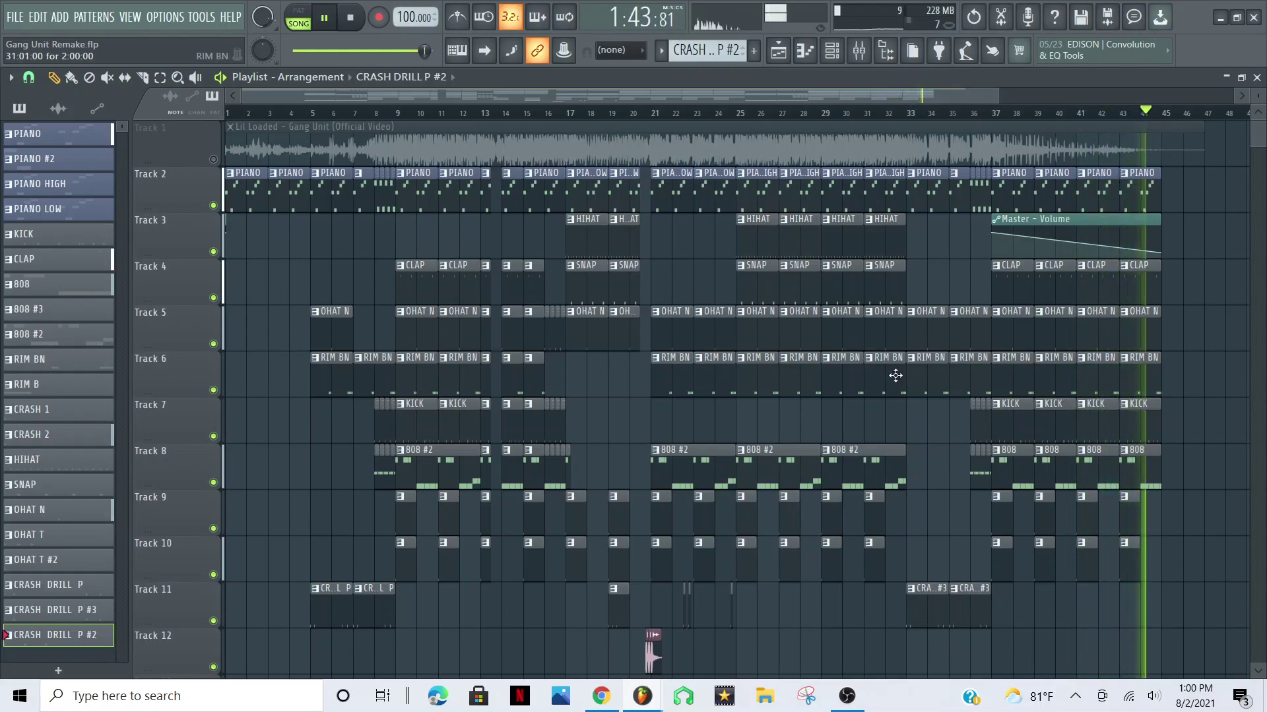
{"action": "key", "text": "space"}
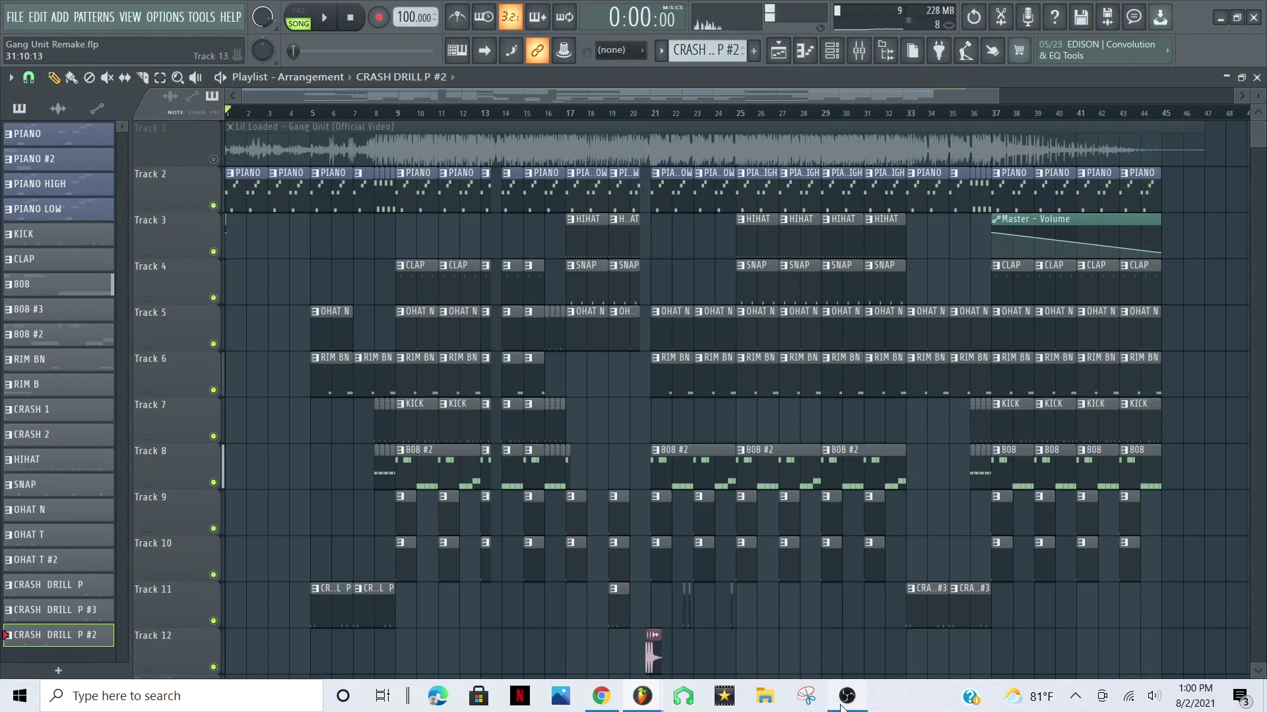